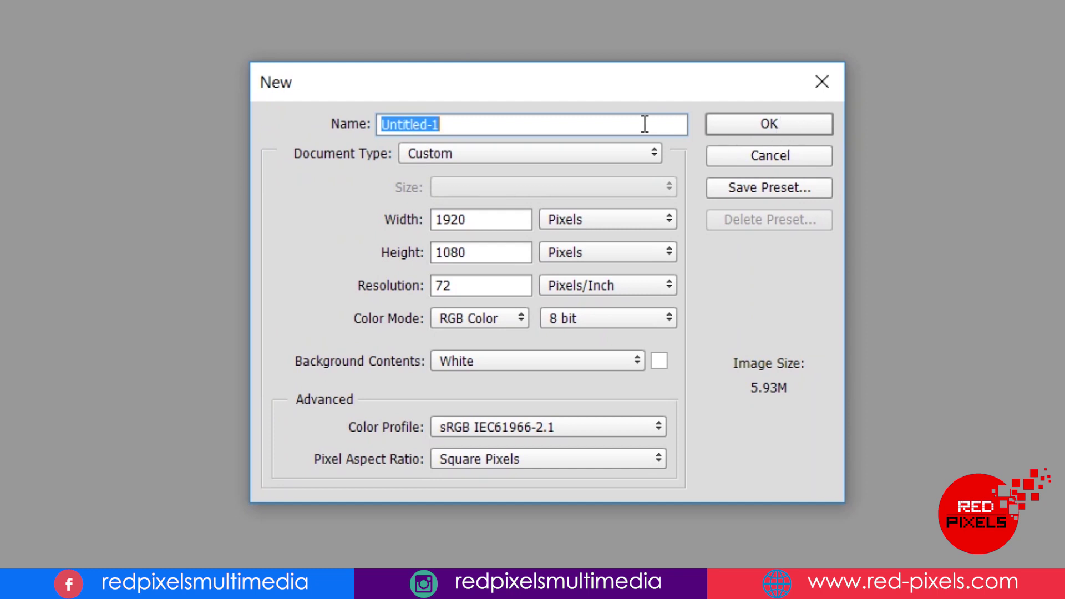
# Create a white 1920×1080 px, 72 ppi RGB document named 'Golden Text'.
pyautogui.write('Gol')
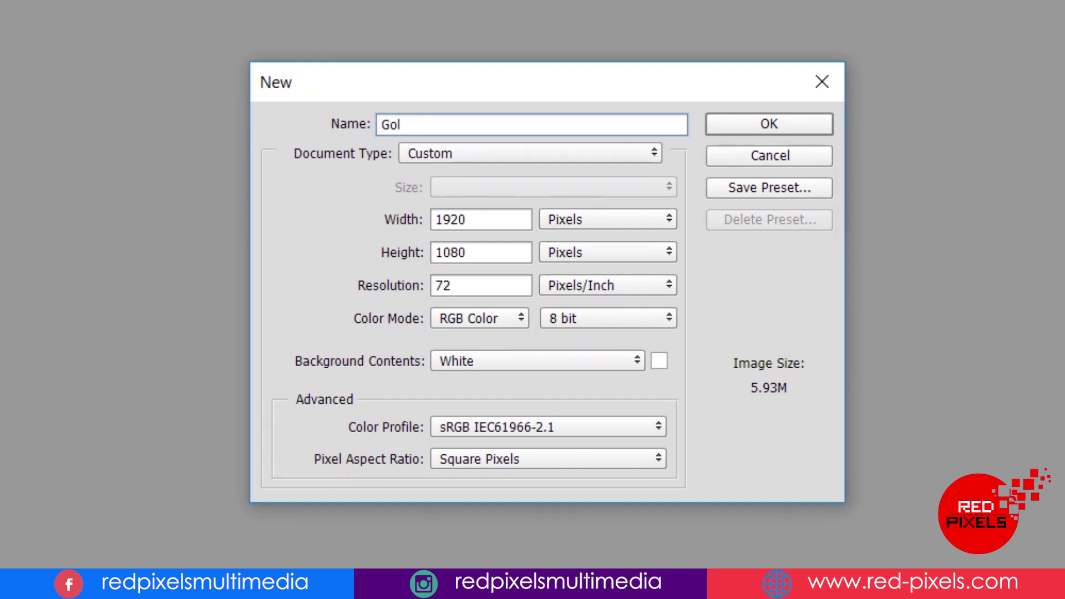
pyautogui.write('den Text')
pyautogui.click(803, 119)
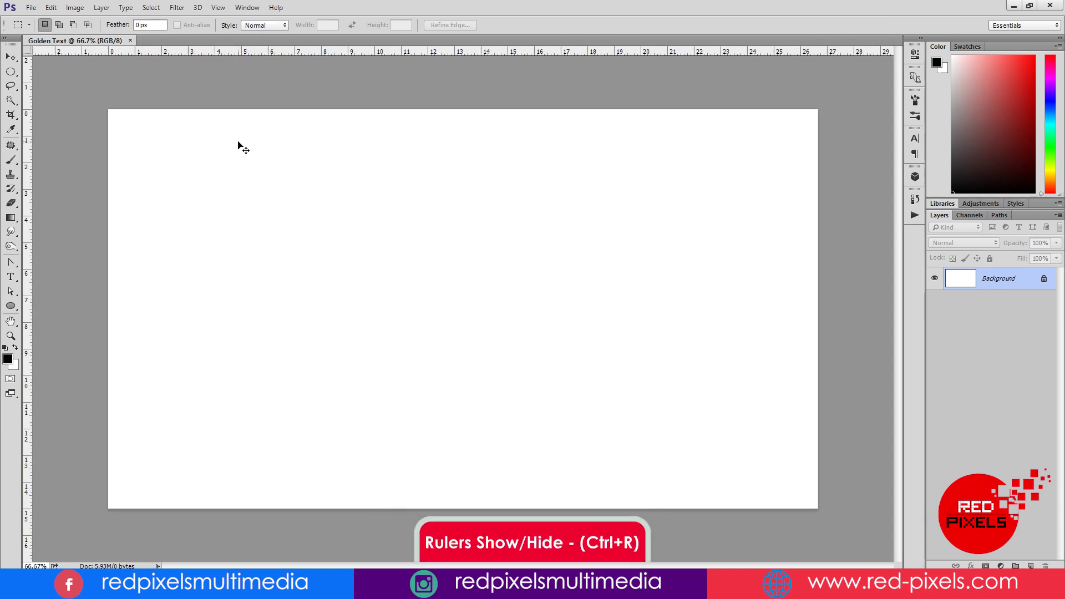
# Hide the rulers and choose the GOLD texture file in Place Embedded.
pyautogui.hotkey('ctrl', 'r')
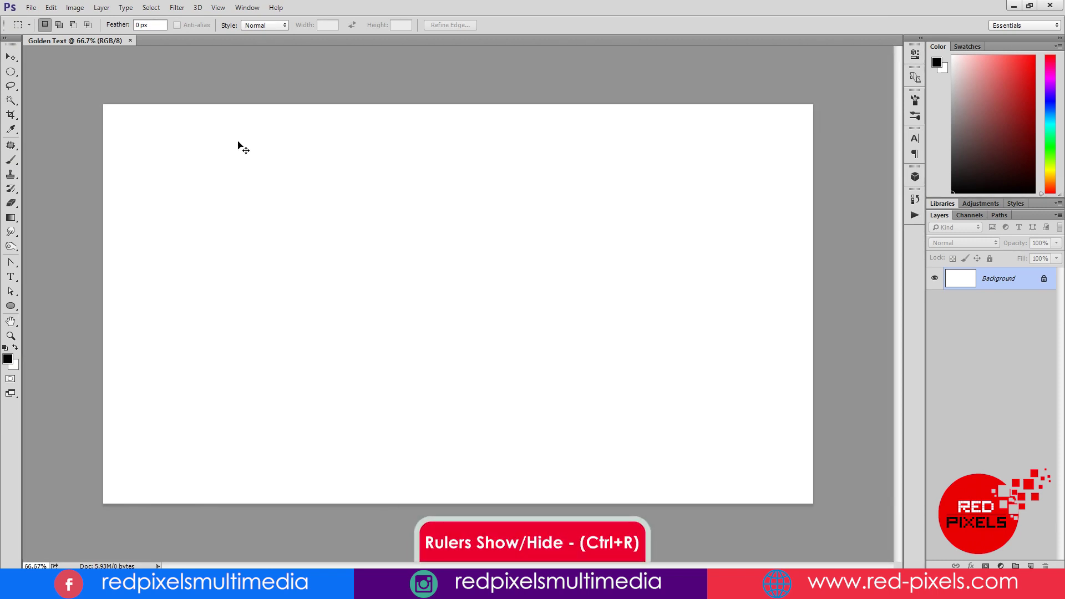
pyautogui.click(31, 9)
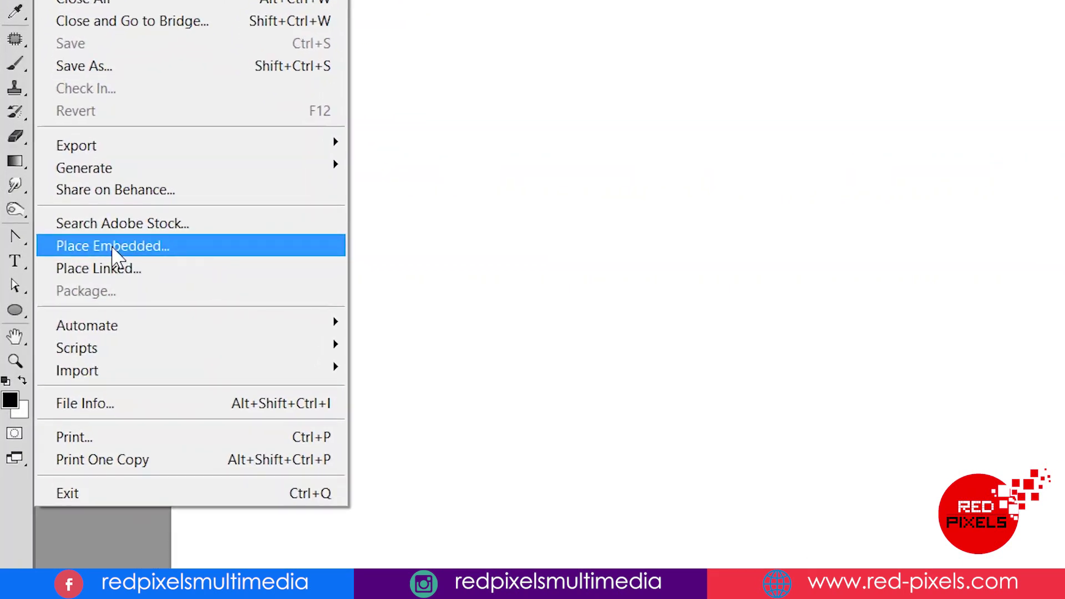
pyautogui.click(115, 245)
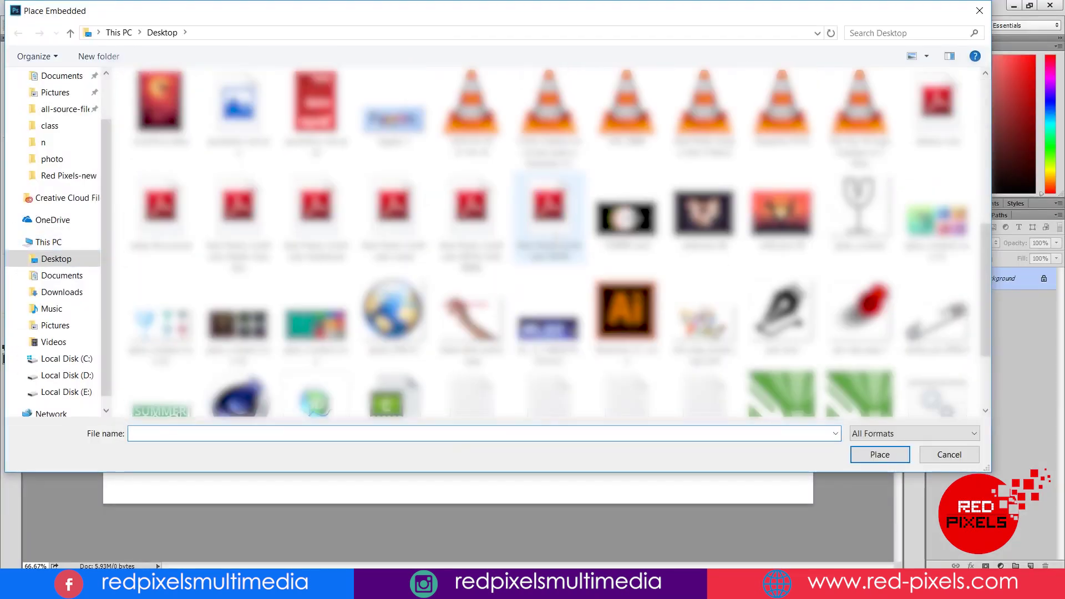
pyautogui.scroll(-2, 521, 242)
pyautogui.scroll(5, 522, 243)
pyautogui.scroll(2, 521, 242)
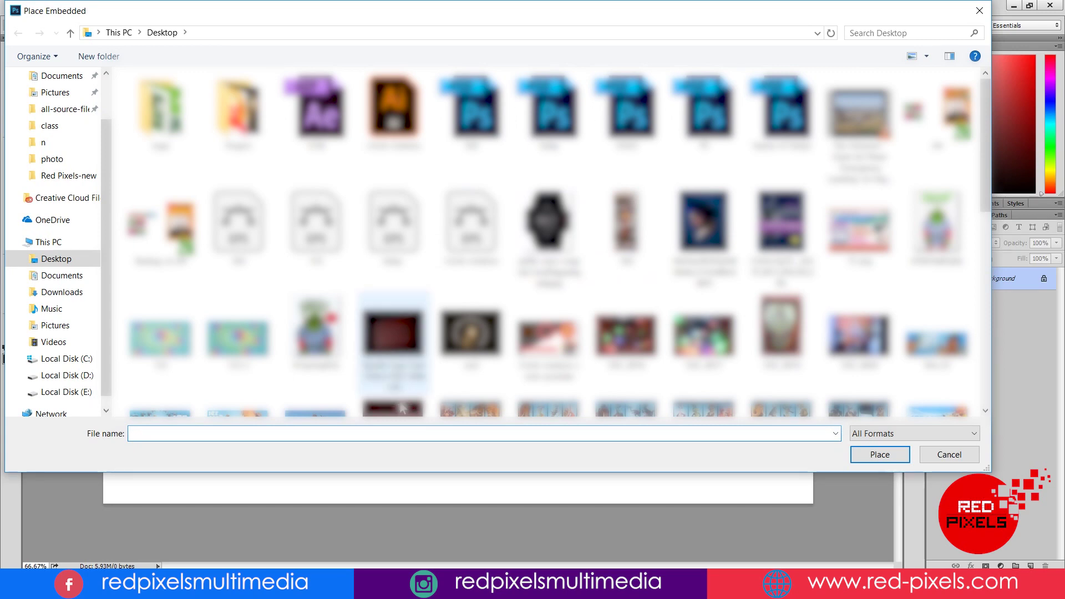
pyautogui.write('GOLD')
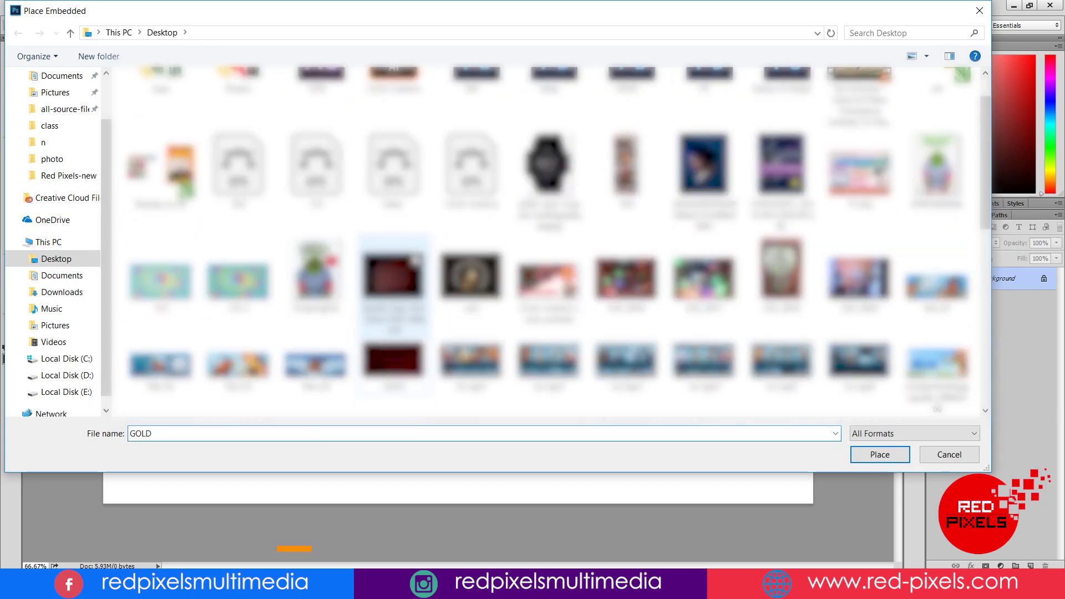
# Commit the placed texture, then type GOLD and centre it on the canvas.
pyautogui.press('Return')
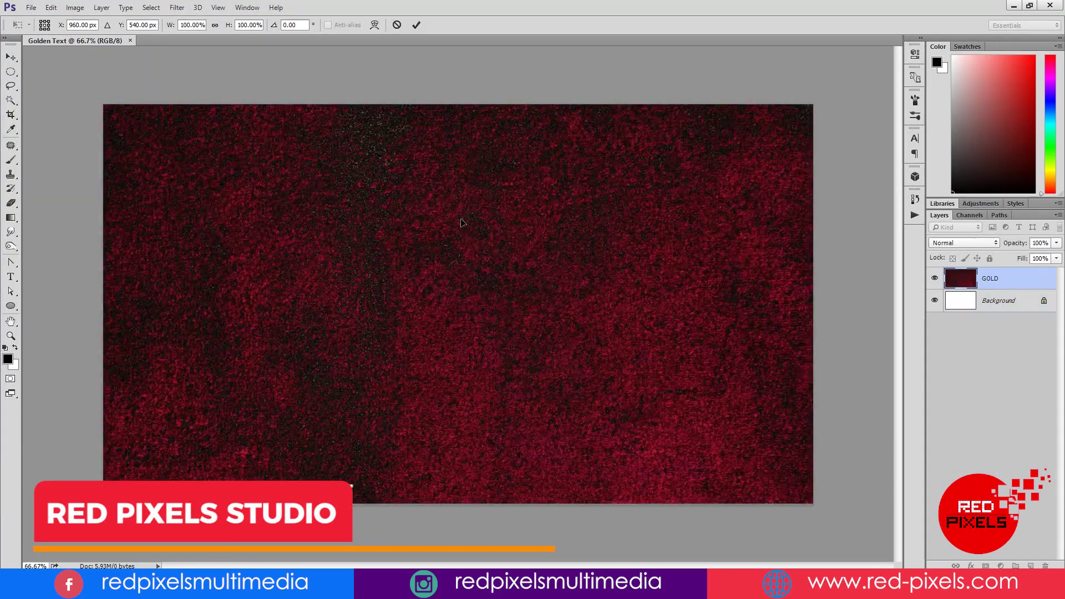
pyautogui.press('Return')
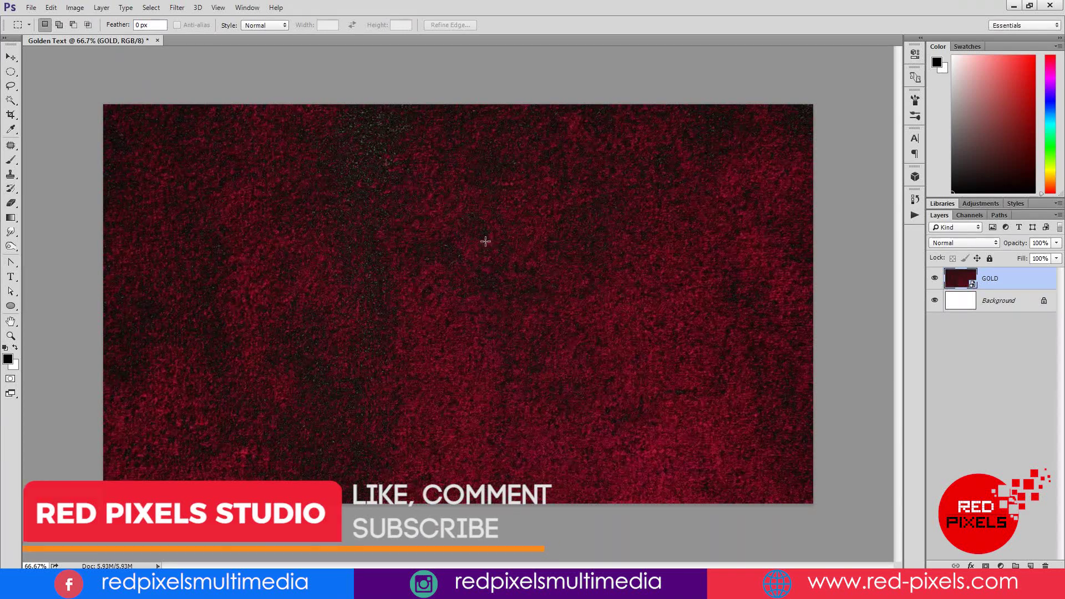
pyautogui.click(11, 278)
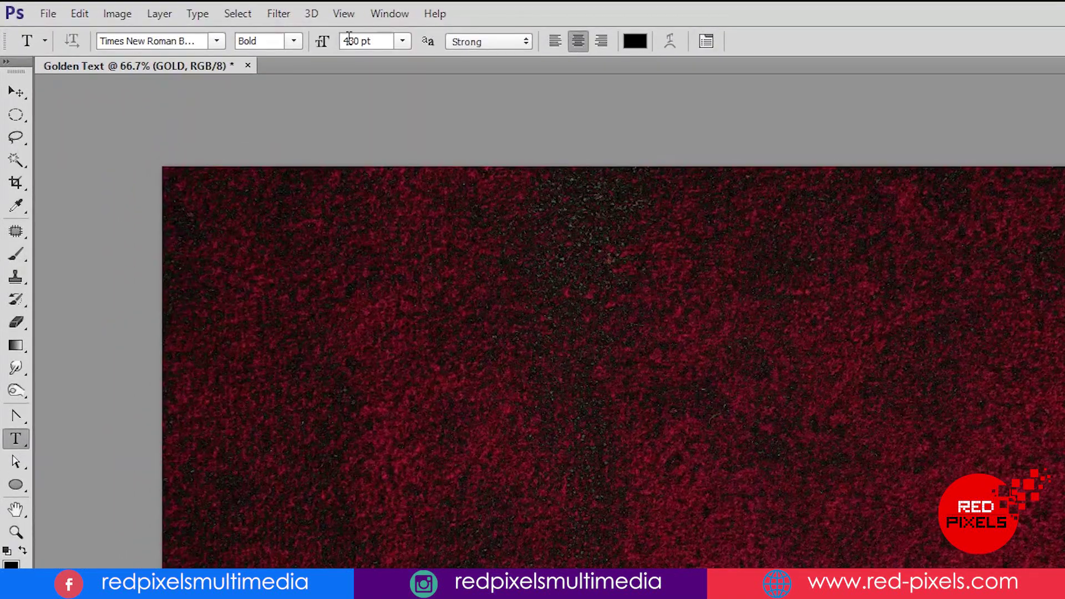
pyautogui.click(310, 458)
pyautogui.write('GOLD')
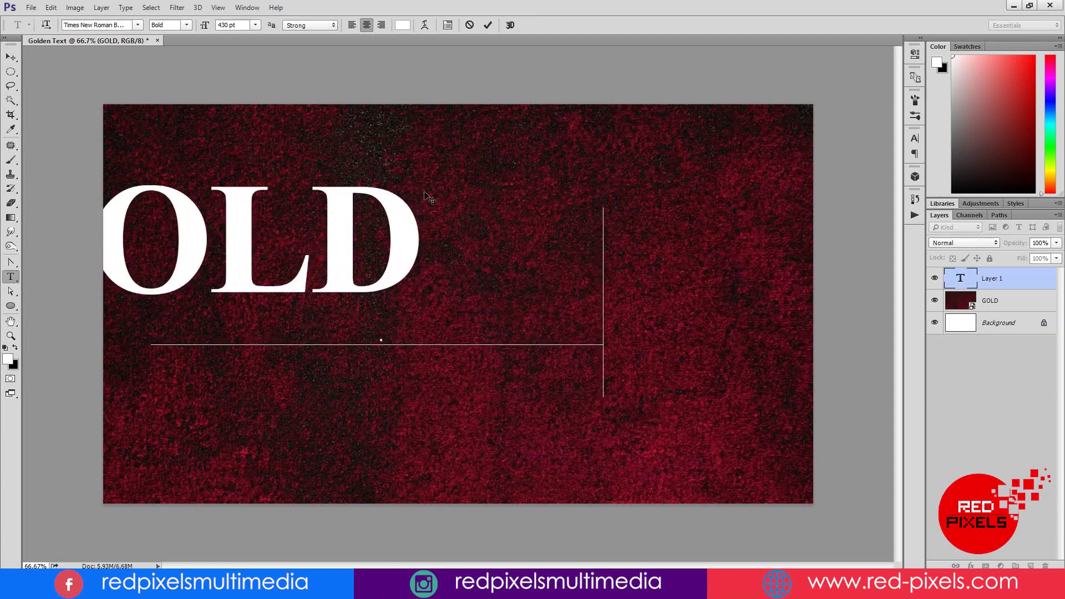
pyautogui.click(11, 58)
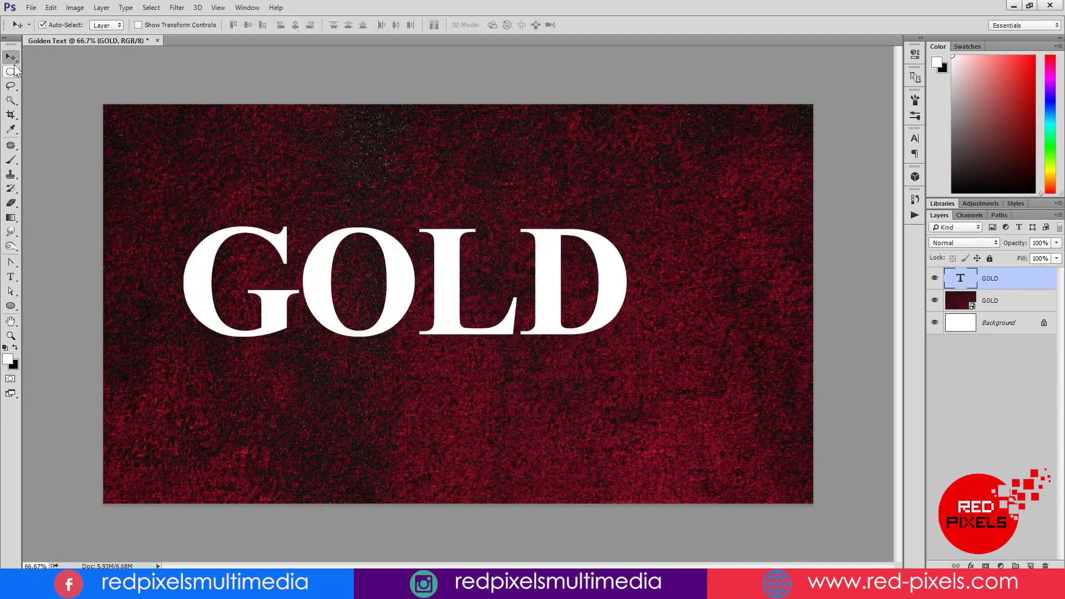
pyautogui.moveTo(452, 277); pyautogui.dragTo(504, 301)
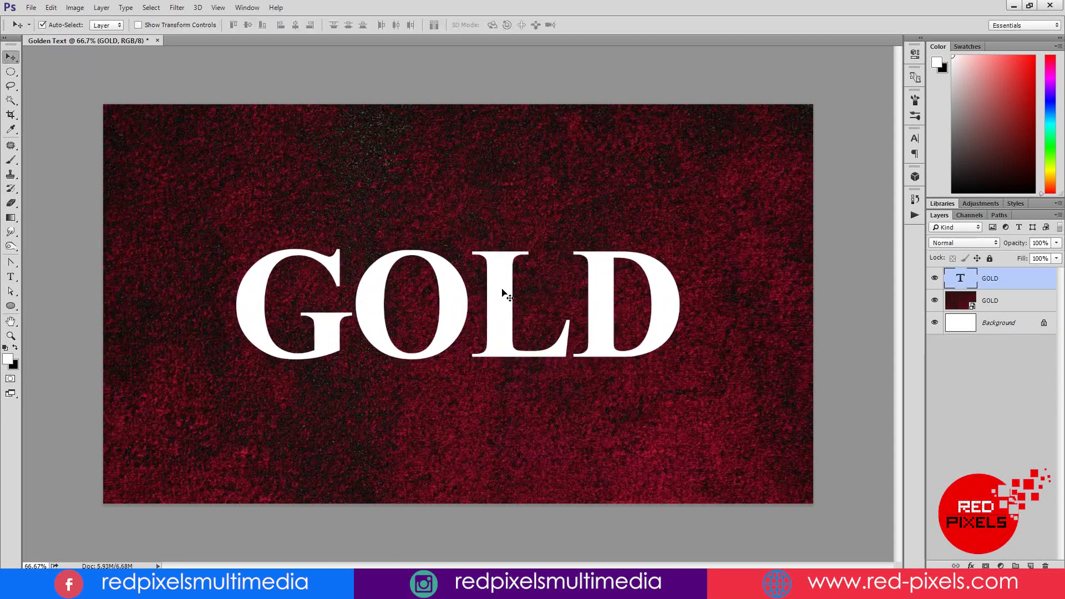
# On a new layer, fill a small top-right square with pale yellow #f0f0af.
pyautogui.rightClick(11, 71)
pyautogui.click(72, 67)
pyautogui.moveTo(784, 116); pyautogui.dragTo(802, 133)
pyautogui.hotkey('ctrl', 'shift', 'alt', 'n')
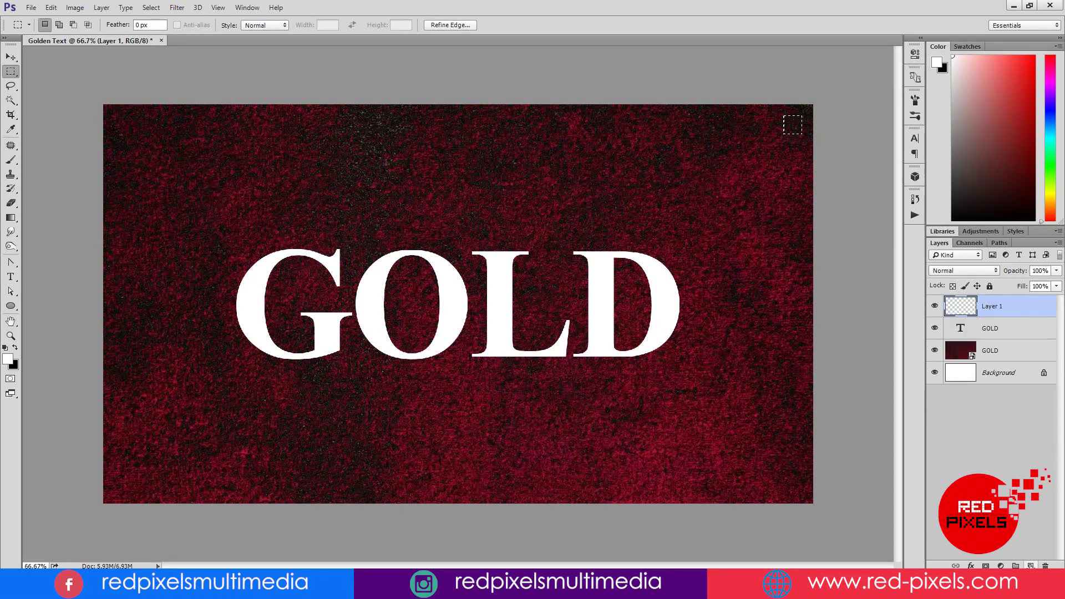
pyautogui.click(8, 360)
pyautogui.write('f0f0af')
pyautogui.press('Return')
pyautogui.hotkey('alt', 'BackSpace')
pyautogui.hotkey('ctrl', 'd')
# Fill a second square below it with gold #c3b346, then select the GOLD text layer.
pyautogui.hotkey('ctrl', 'shift', 'd')
pyautogui.moveTo(792, 124); pyautogui.dragTo(792, 150)
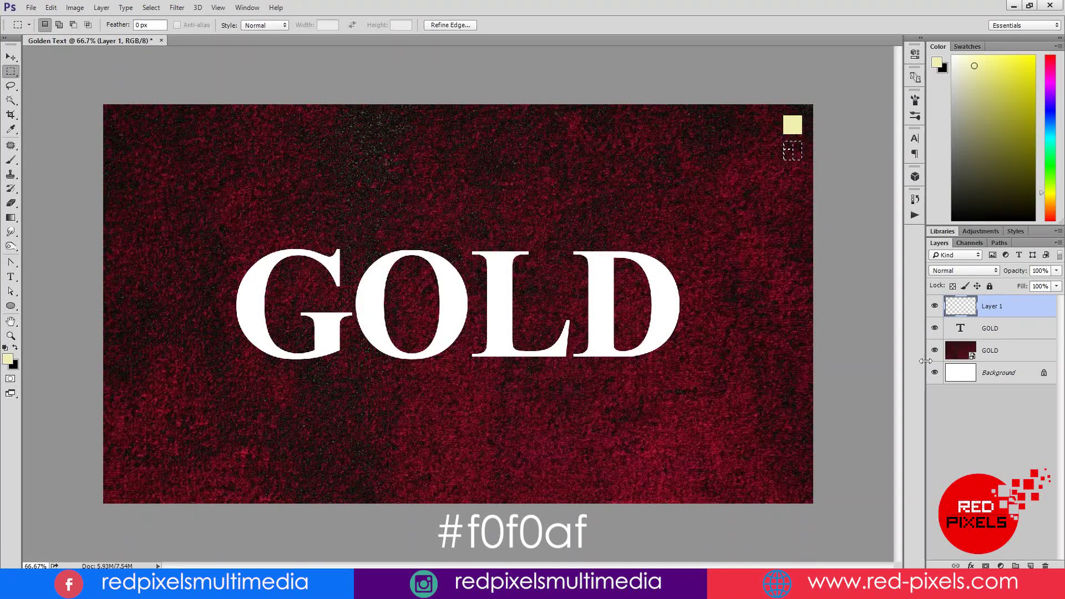
pyautogui.click(999, 350)
pyautogui.click(997, 311)
pyautogui.click(7, 360)
pyautogui.write('c3b346')
pyautogui.press('Return')
pyautogui.press('m')
pyautogui.hotkey('alt', 'BackSpace')
pyautogui.hotkey('ctrl', 'd')
pyautogui.click(1036, 333)
# Add a Gradient Overlay to the GOLD layer with a f0f0af left stop.
pyautogui.rightClick(1040, 334)
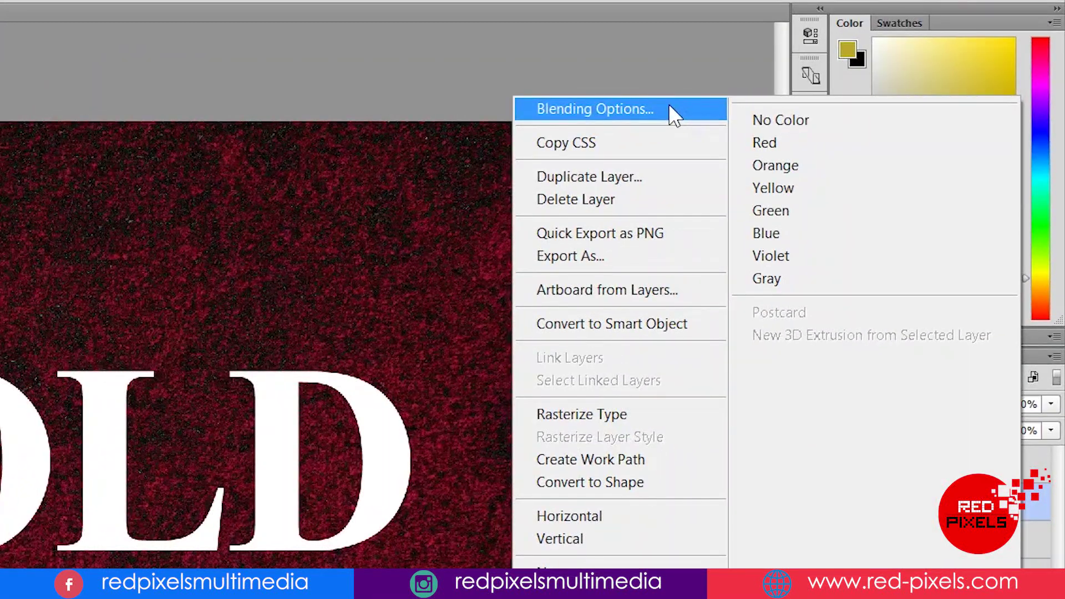
pyautogui.click(669, 109)
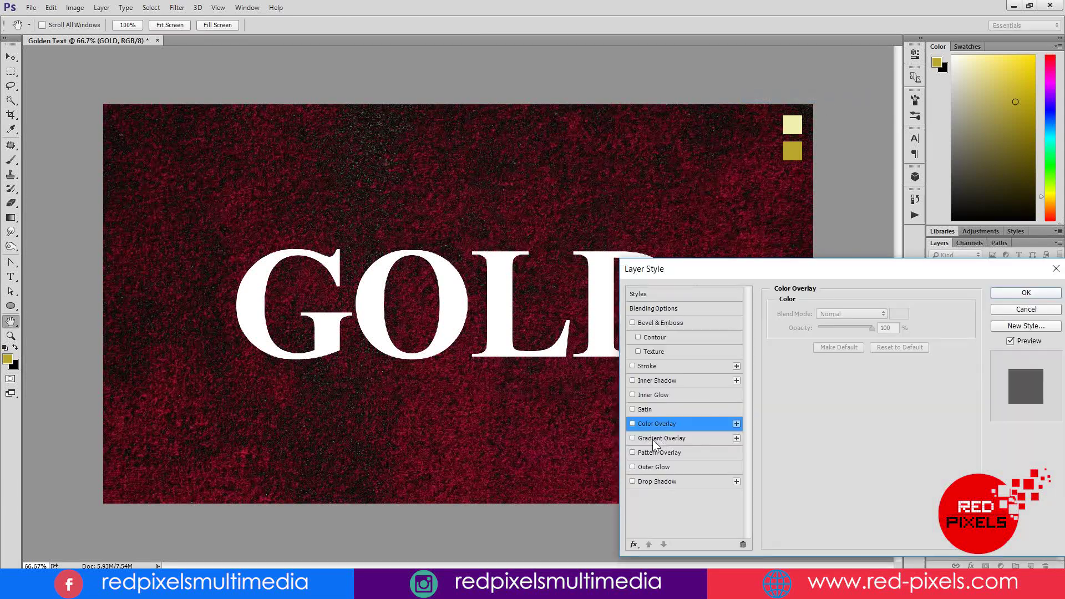
pyautogui.click(653, 438)
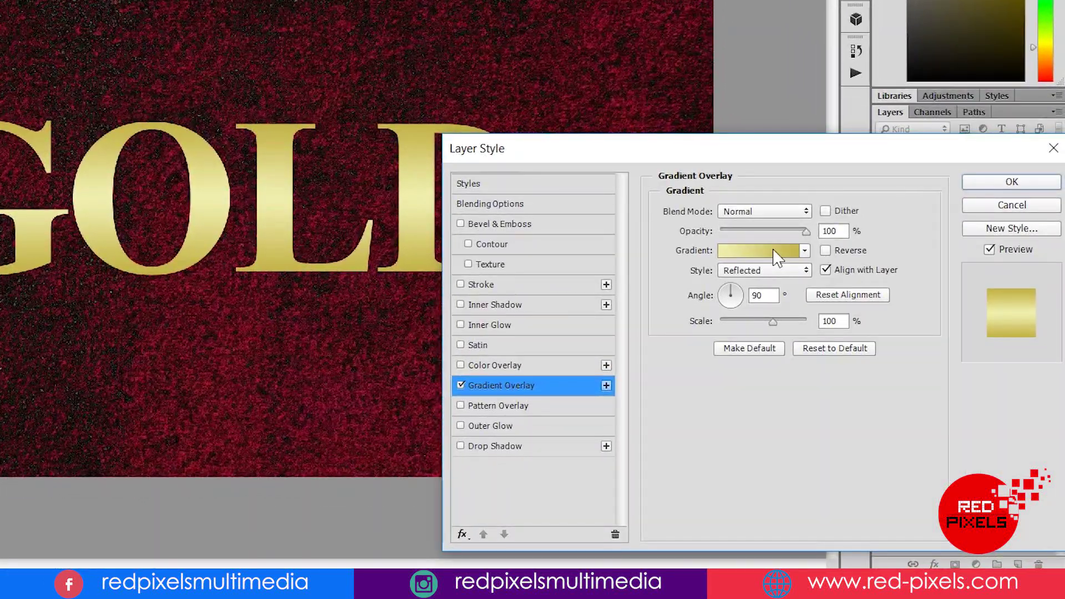
pyautogui.click(776, 257)
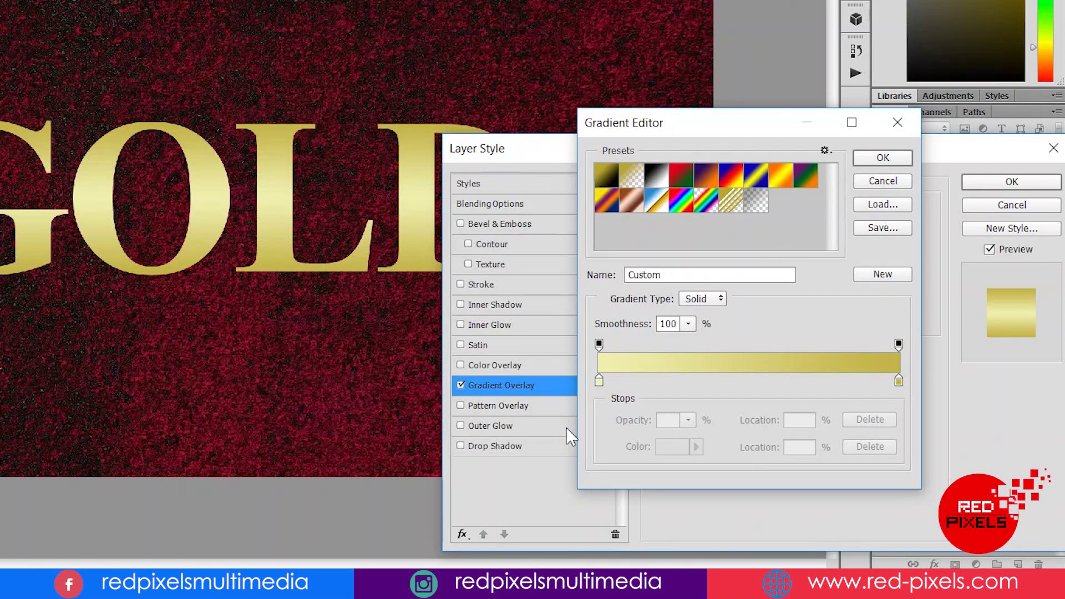
pyautogui.doubleClick(599, 383)
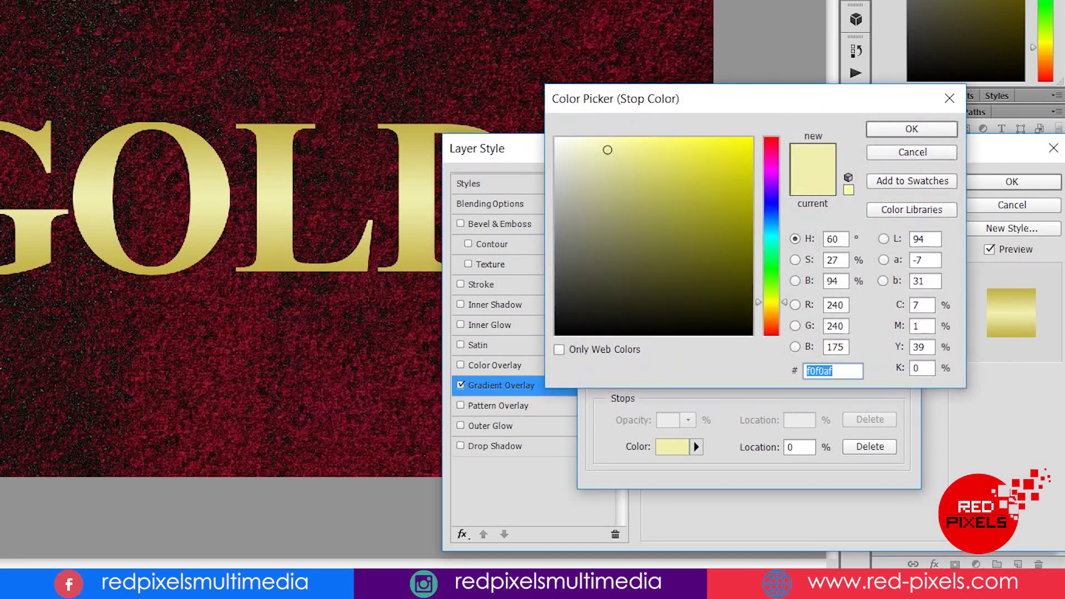
pyautogui.click(879, 130)
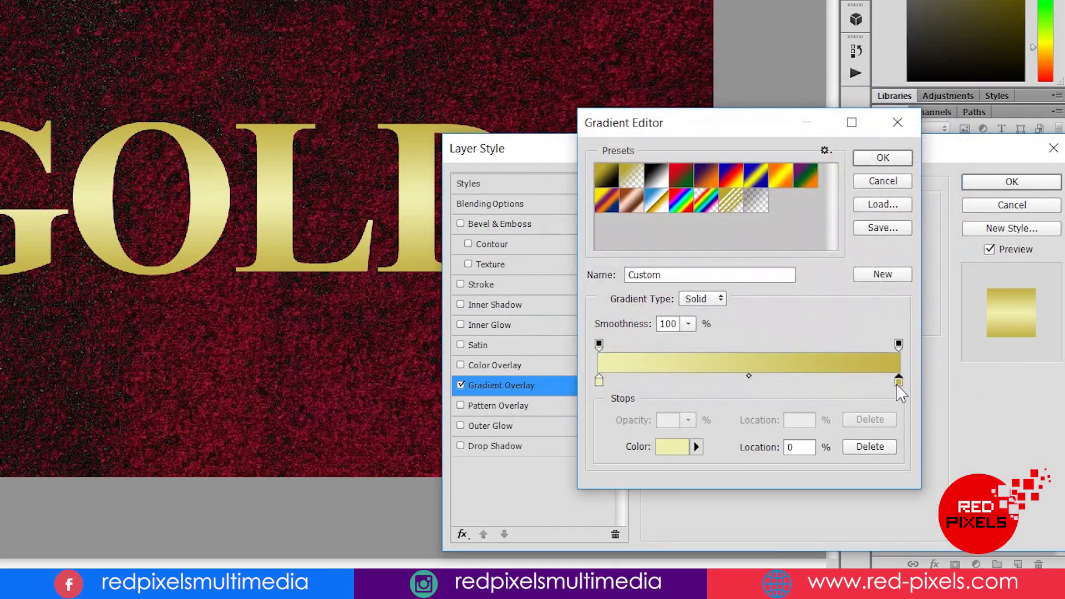
# Set the right gradient stop to b9a72c and use the Reflected style at 90°.
pyautogui.click(898, 381)
pyautogui.doubleClick(899, 381)
pyautogui.write('b9a72c')
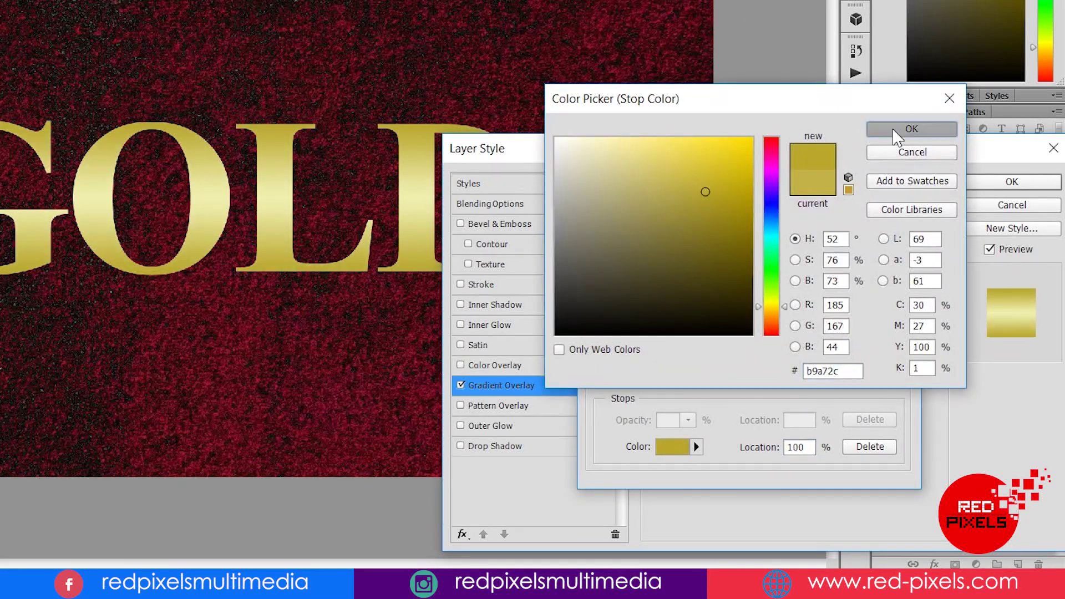
pyautogui.click(892, 128)
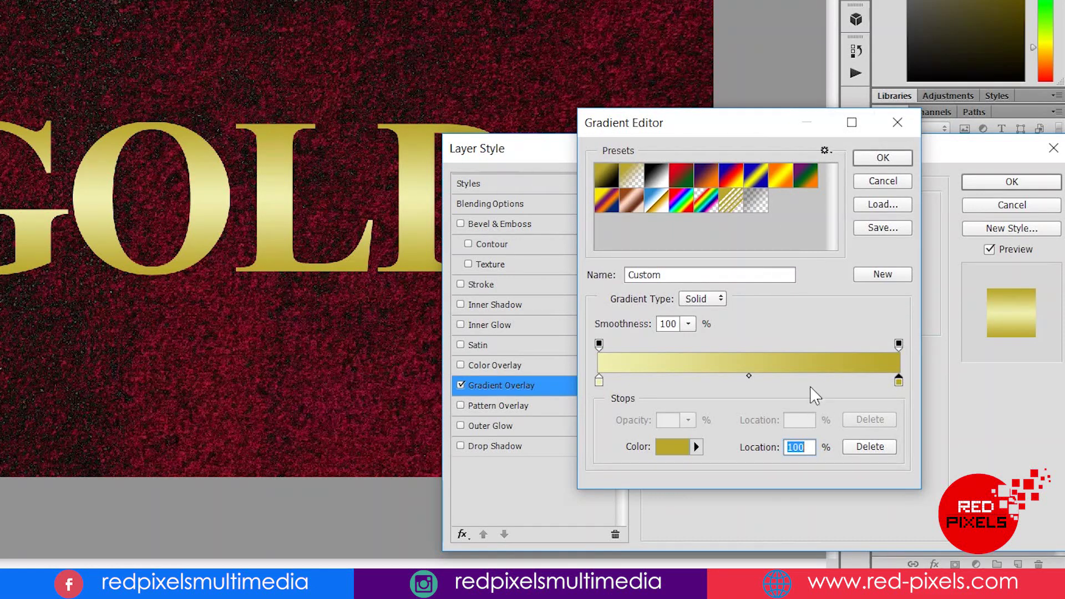
pyautogui.click(883, 158)
pyautogui.click(776, 270)
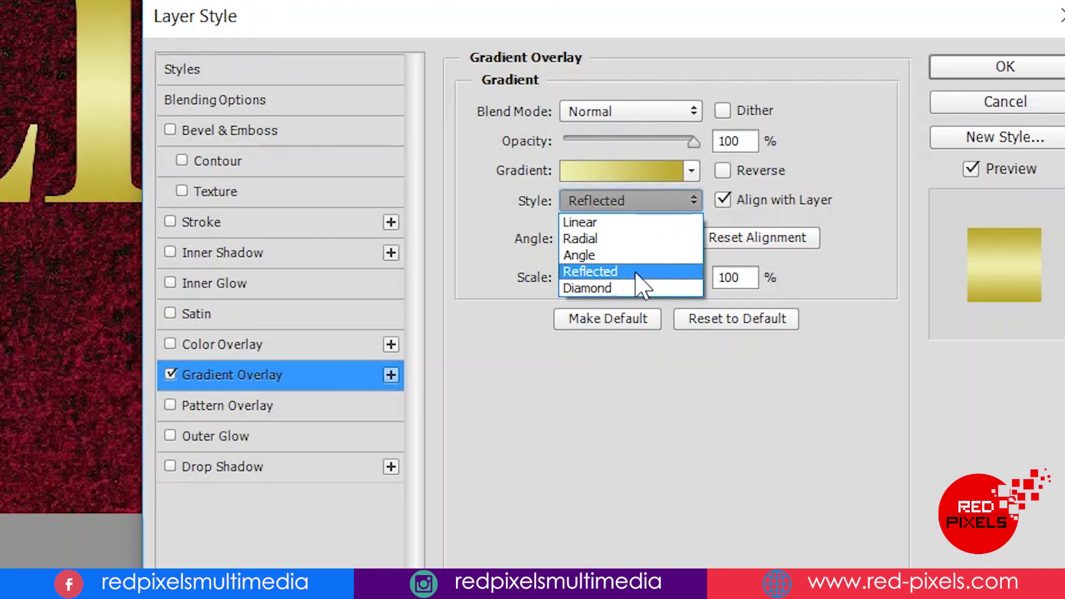
pyautogui.click(636, 272)
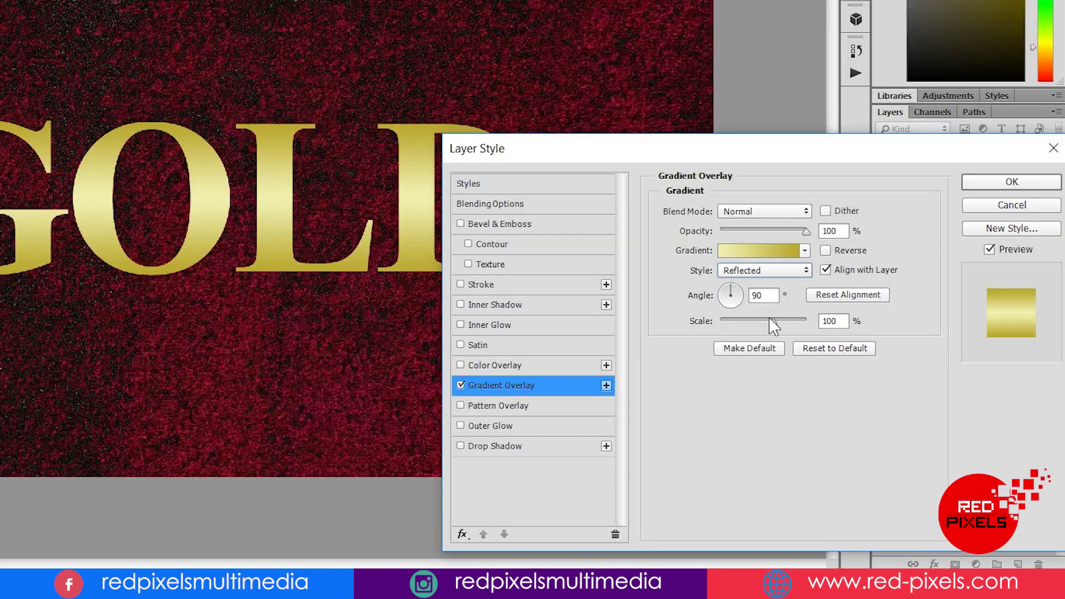
pyautogui.moveTo(708, 157); pyautogui.dragTo(784, 175)
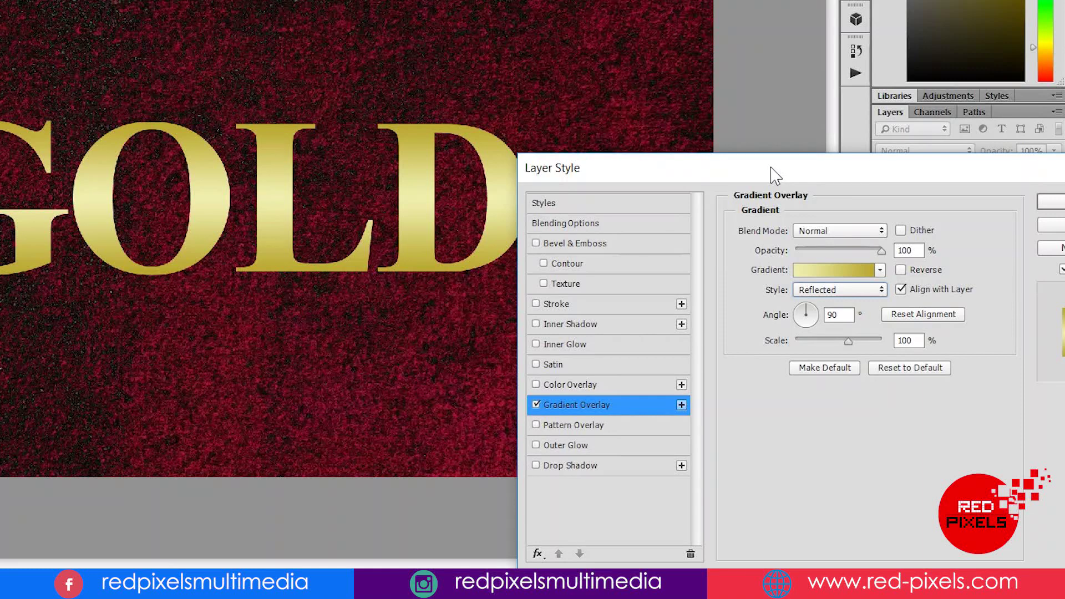
# Add a Chisel Hard Bevel & Emboss with depth 170 and size 50 px.
pyautogui.click(536, 243)
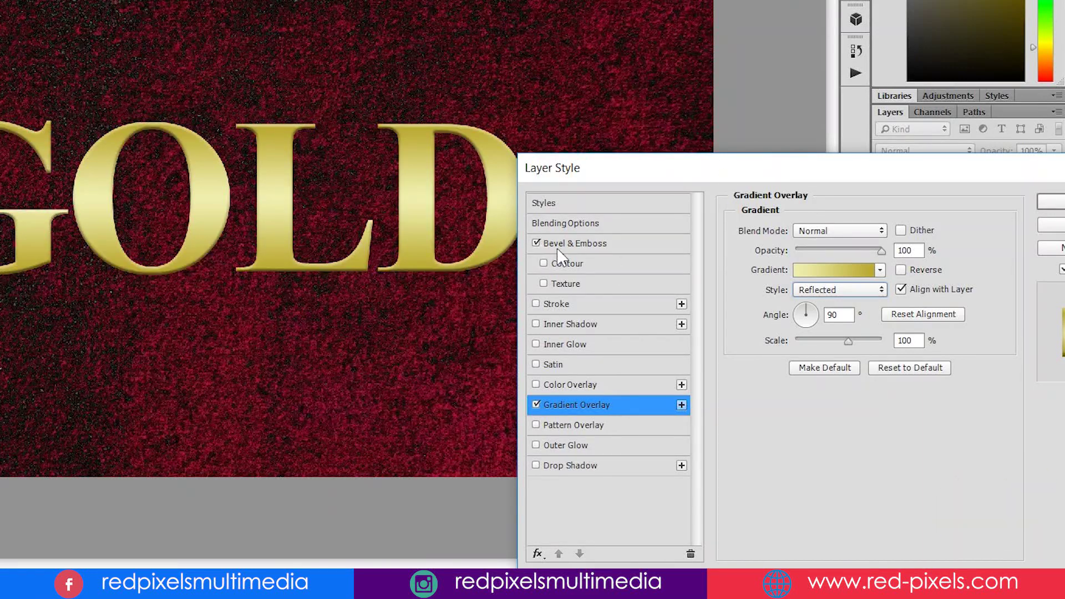
pyautogui.click(561, 247)
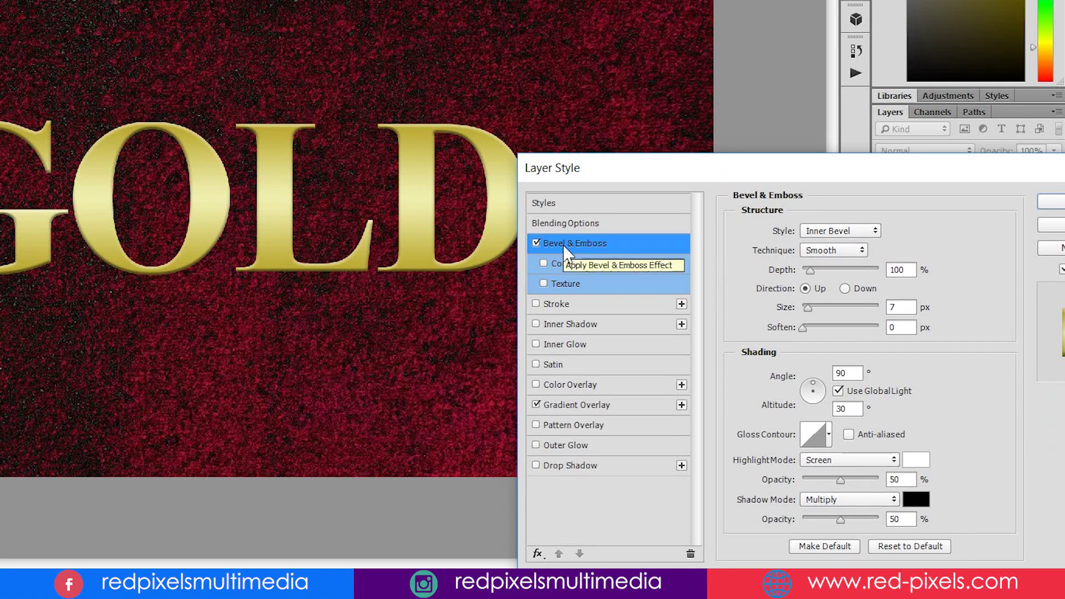
pyautogui.click(854, 250)
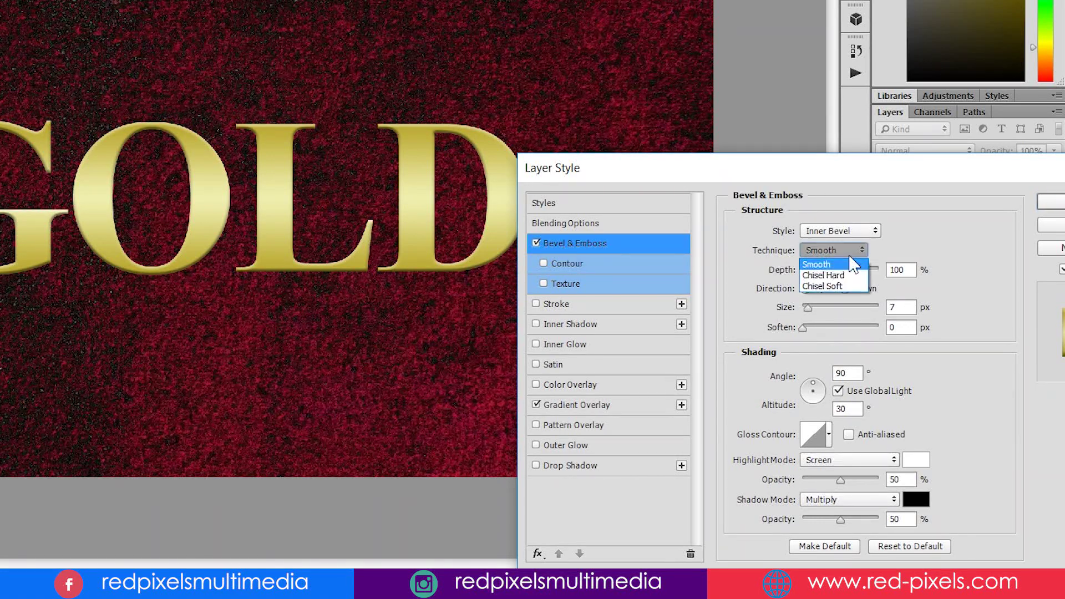
pyautogui.click(832, 268)
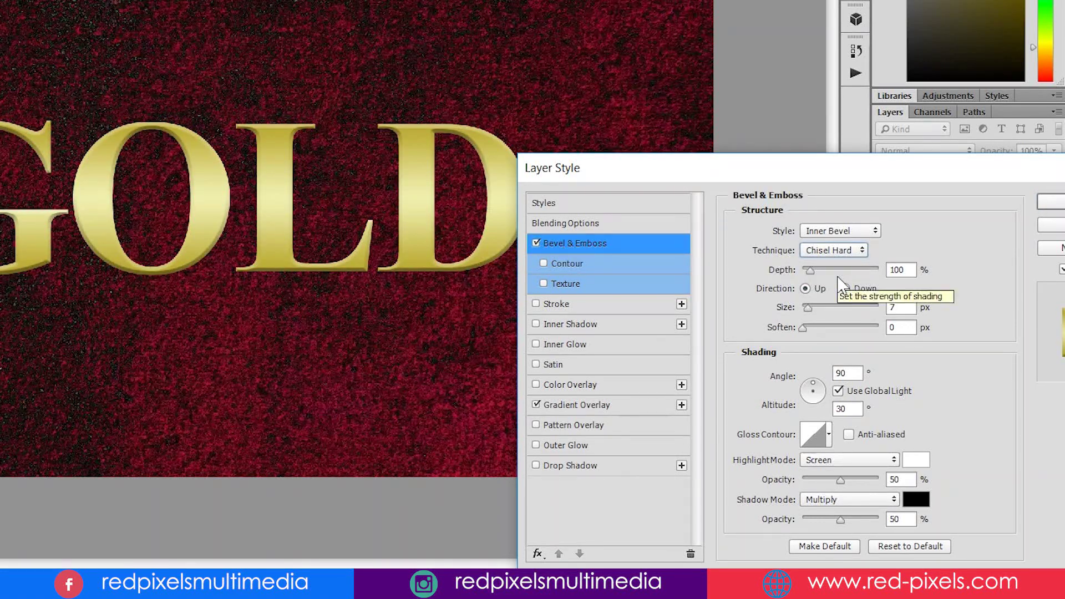
pyautogui.doubleClick(906, 270)
pyautogui.write('170')
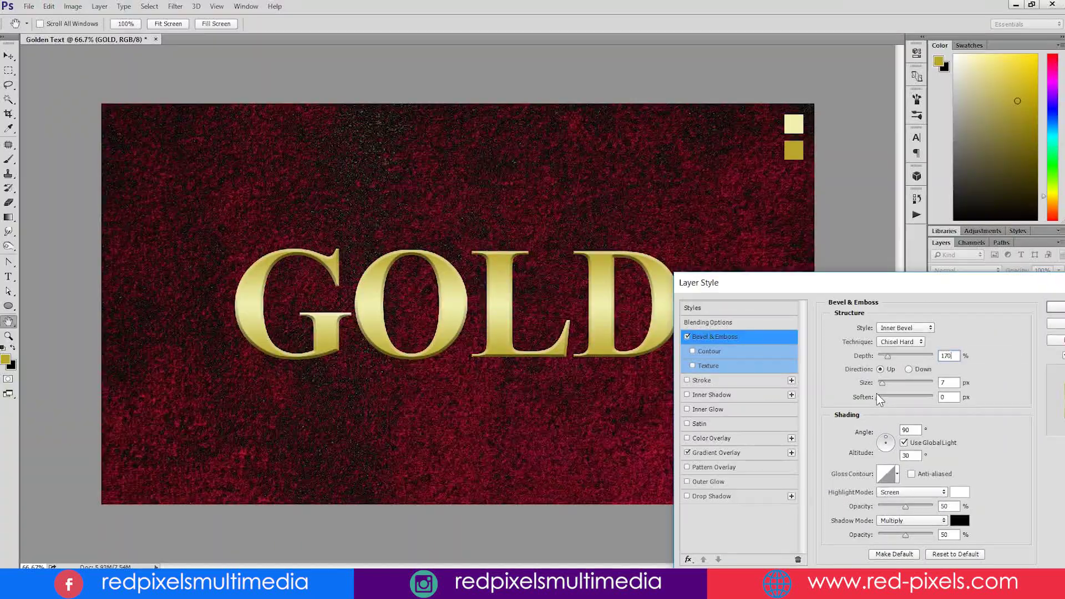
pyautogui.moveTo(880, 383); pyautogui.dragTo(891, 380)
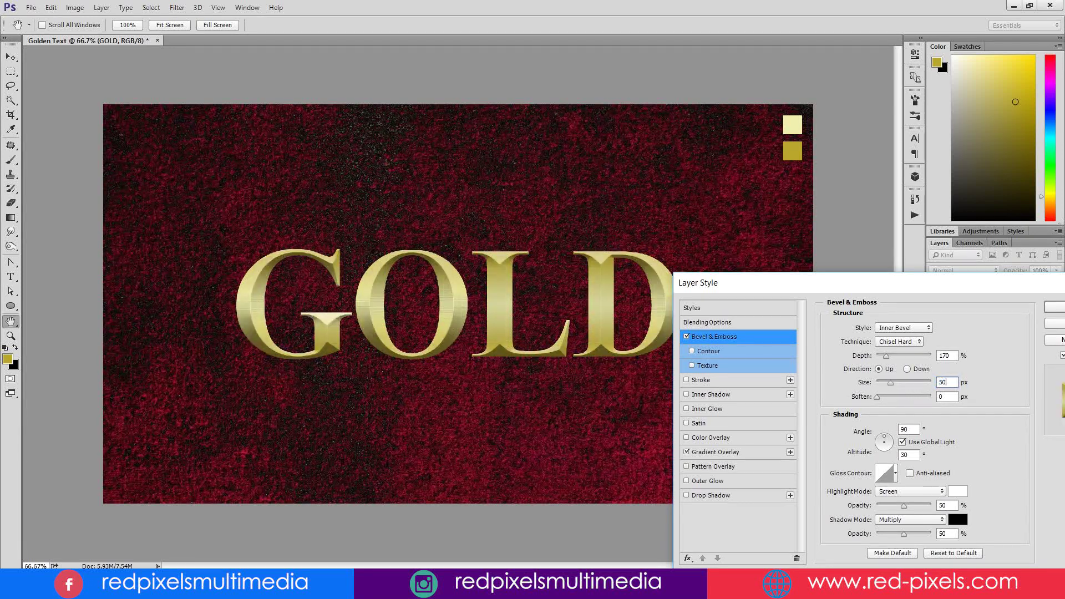
pyautogui.moveTo(925, 287); pyautogui.dragTo(916, 281)
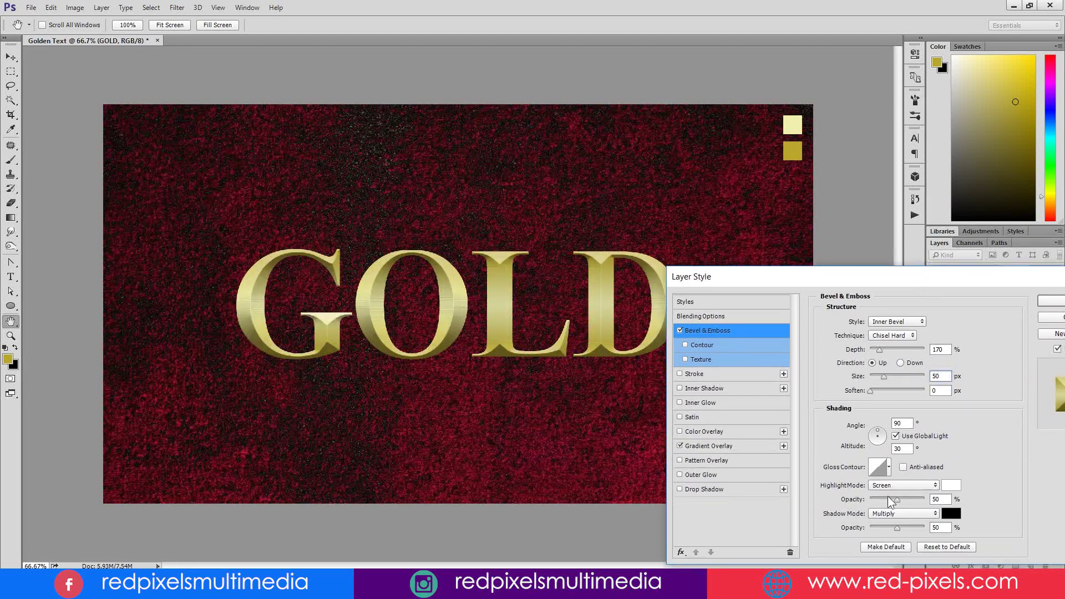
# Give the bevel the triple-peak ring Gloss Contour preset.
pyautogui.click(883, 470)
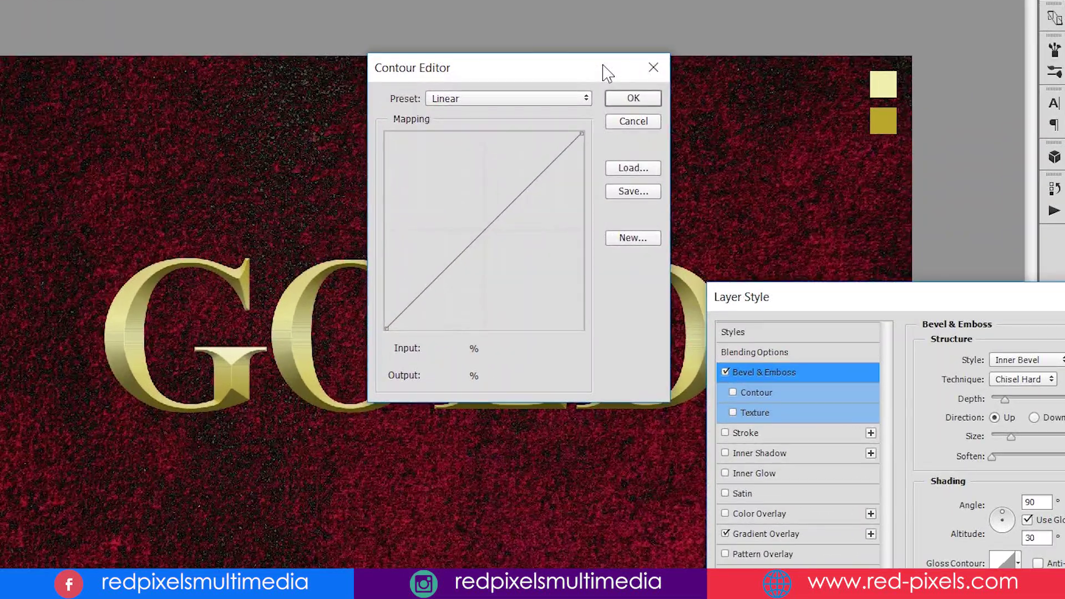
pyautogui.click(633, 98)
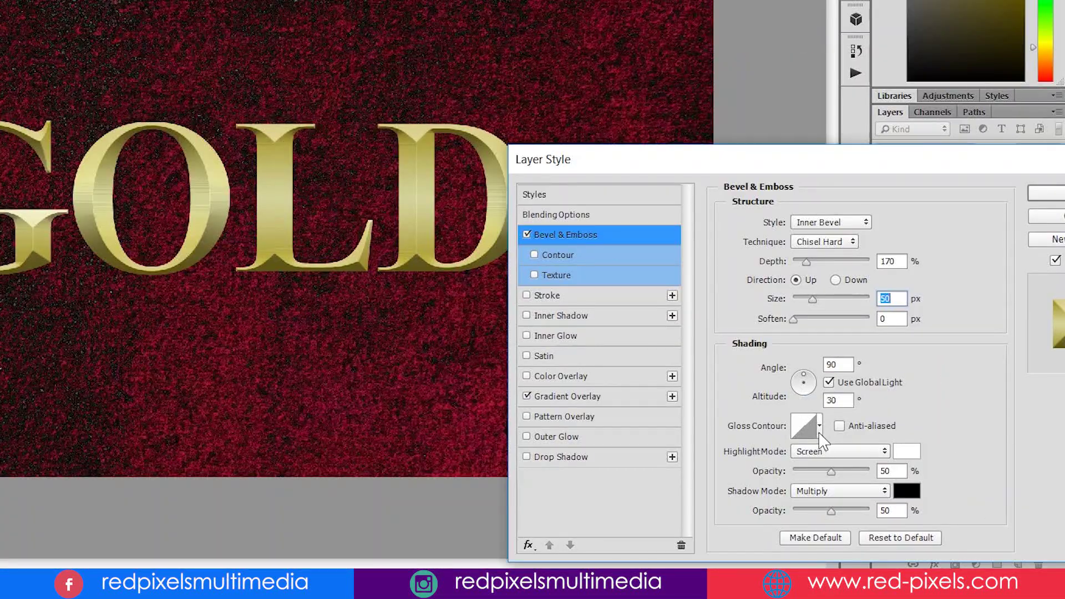
pyautogui.click(820, 427)
pyautogui.doubleClick(756, 494)
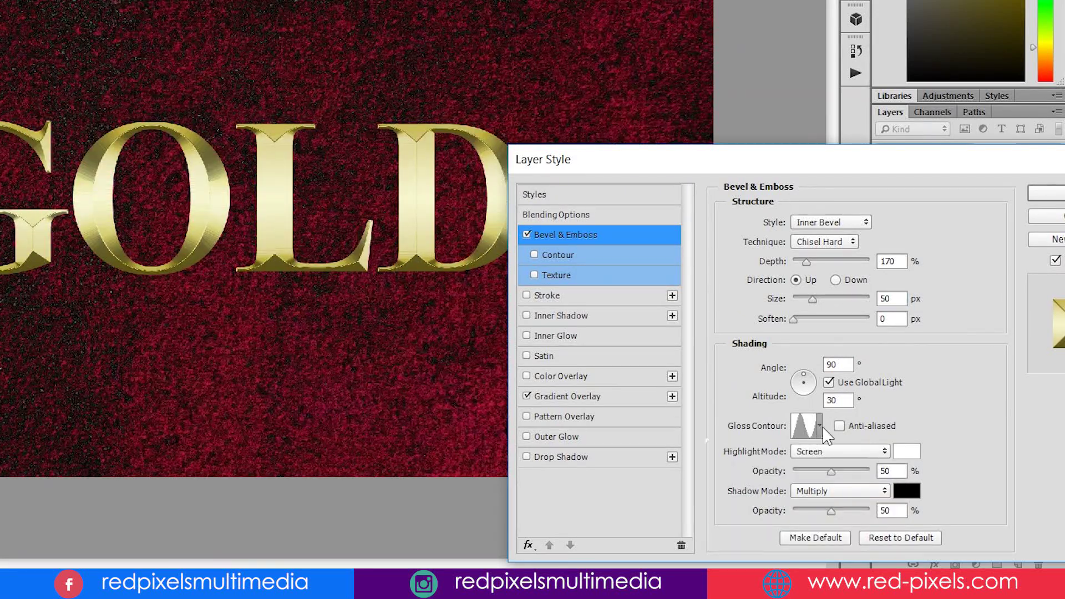
pyautogui.click(820, 426)
pyautogui.click(774, 488)
pyautogui.click(773, 489)
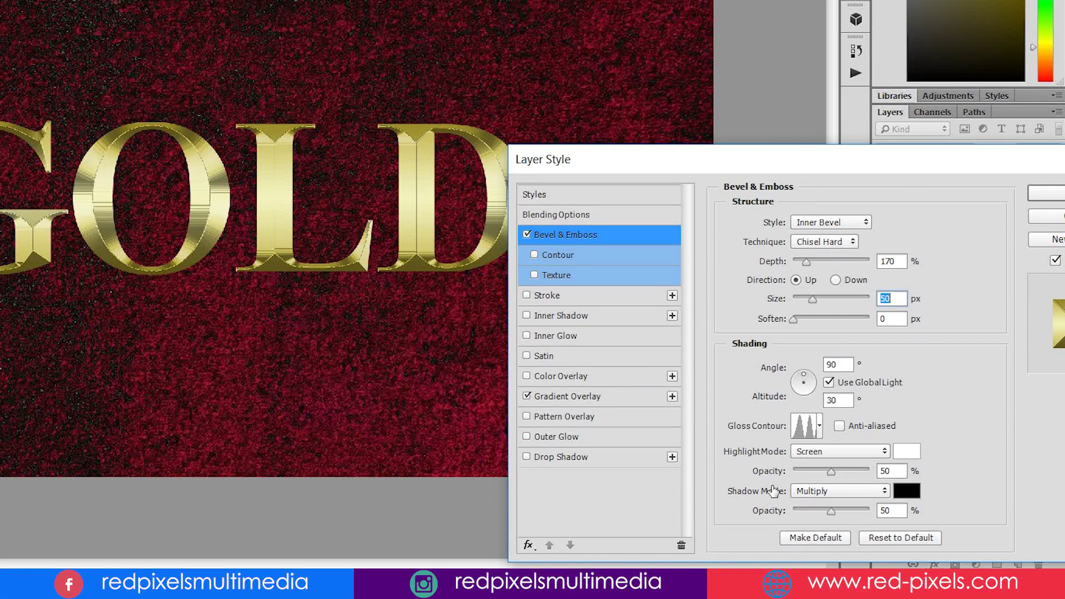
# Set the bevel's highlight opacity to 65% and select the shadow opacity value.
pyautogui.click(888, 510)
pyautogui.doubleClick(892, 471)
pyautogui.write('65')
pyautogui.doubleClick(891, 511)
# Set shadow opacity to 65%, then add an orange #ff8a00 Inner Glow at 65% opacity, 100 px.
pyautogui.write('65')
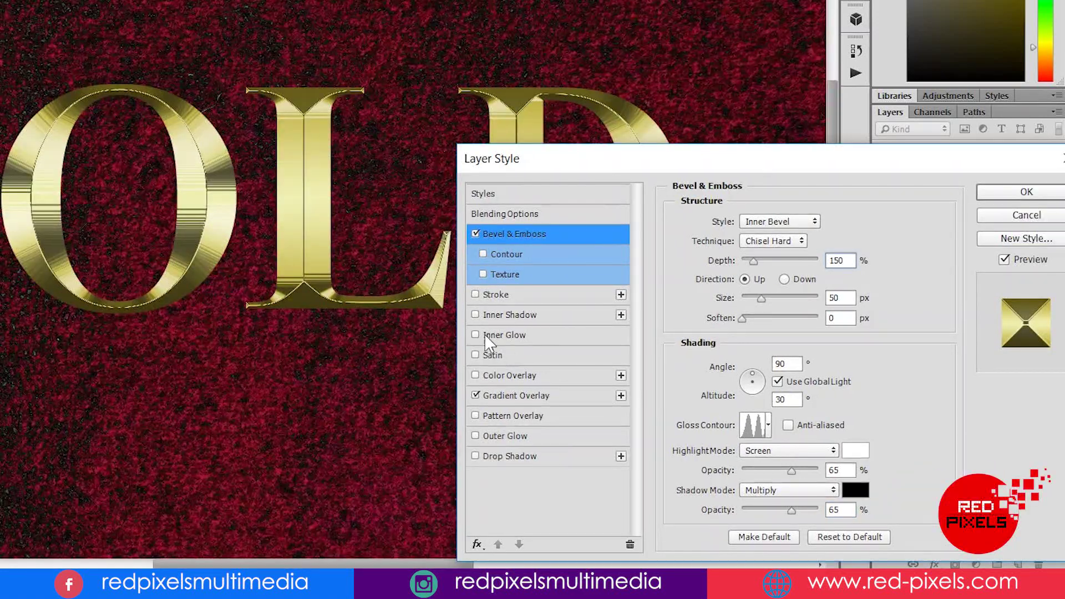
pyautogui.click(475, 335)
pyautogui.click(502, 334)
pyautogui.click(715, 284)
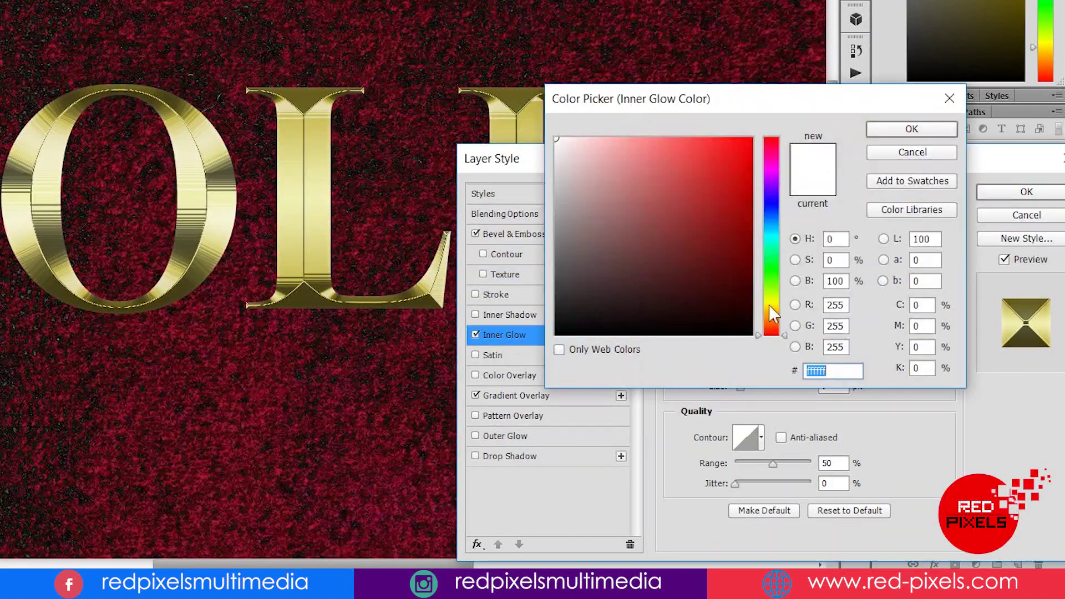
pyautogui.click(773, 318)
pyautogui.write('ff8a00')
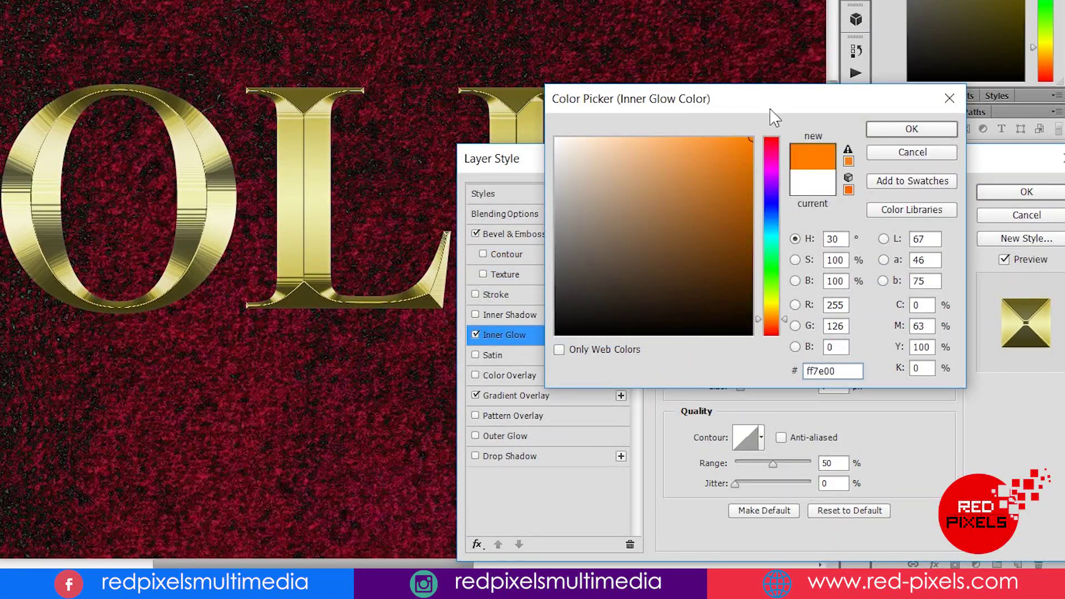
pyautogui.click(911, 128)
pyautogui.write('65')
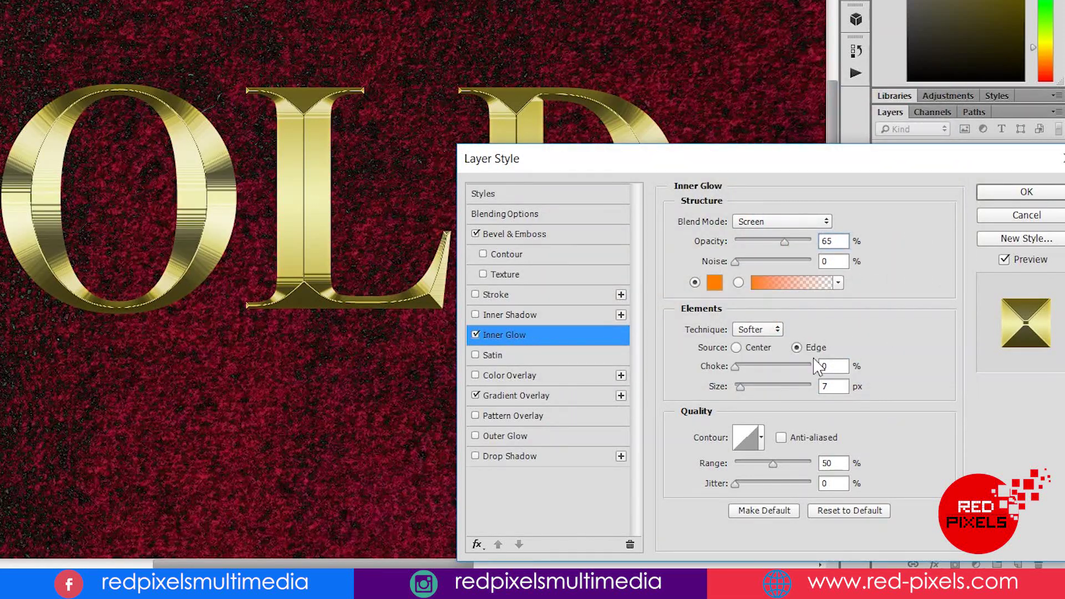
pyautogui.moveTo(720, 392); pyautogui.dragTo(771, 384)
pyautogui.write('100')
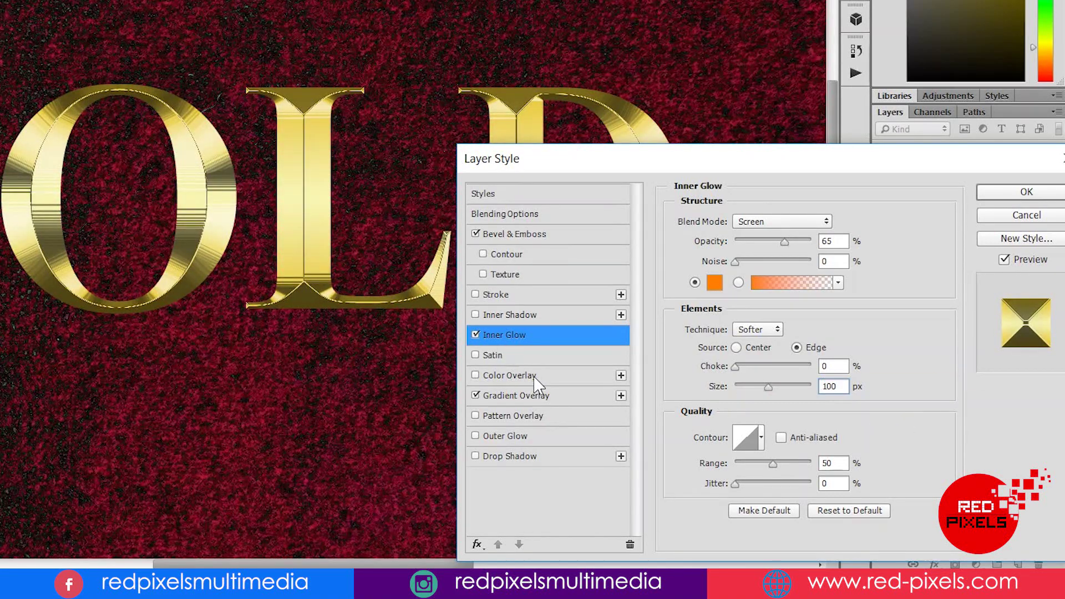
# Enable Outer Glow at 70% opacity with a fully saturated orange colour.
pyautogui.click(507, 436)
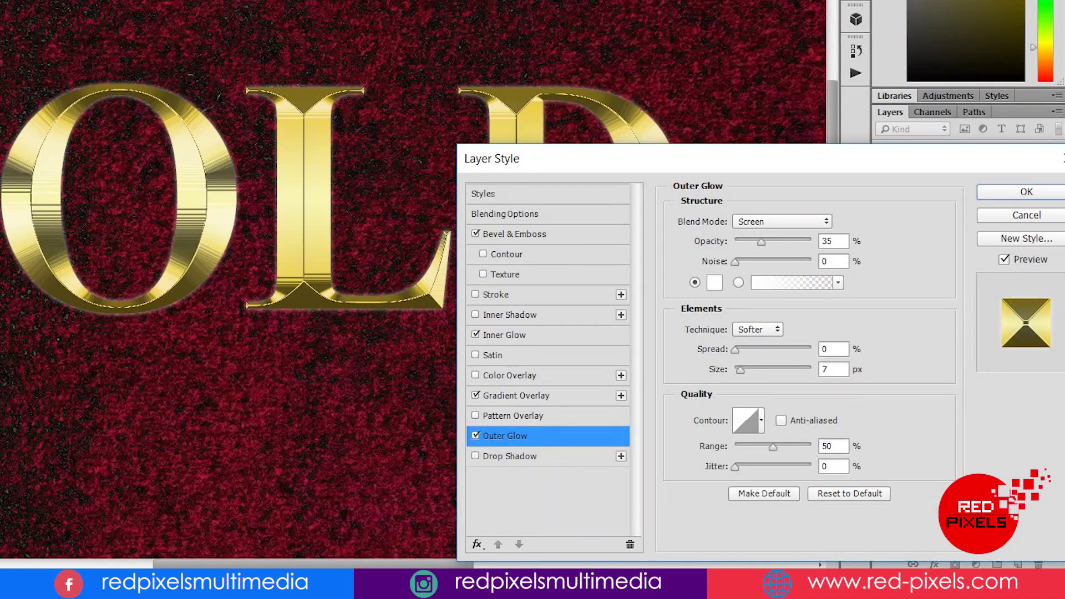
pyautogui.doubleClick(832, 242)
pyautogui.write('70')
pyautogui.click(714, 283)
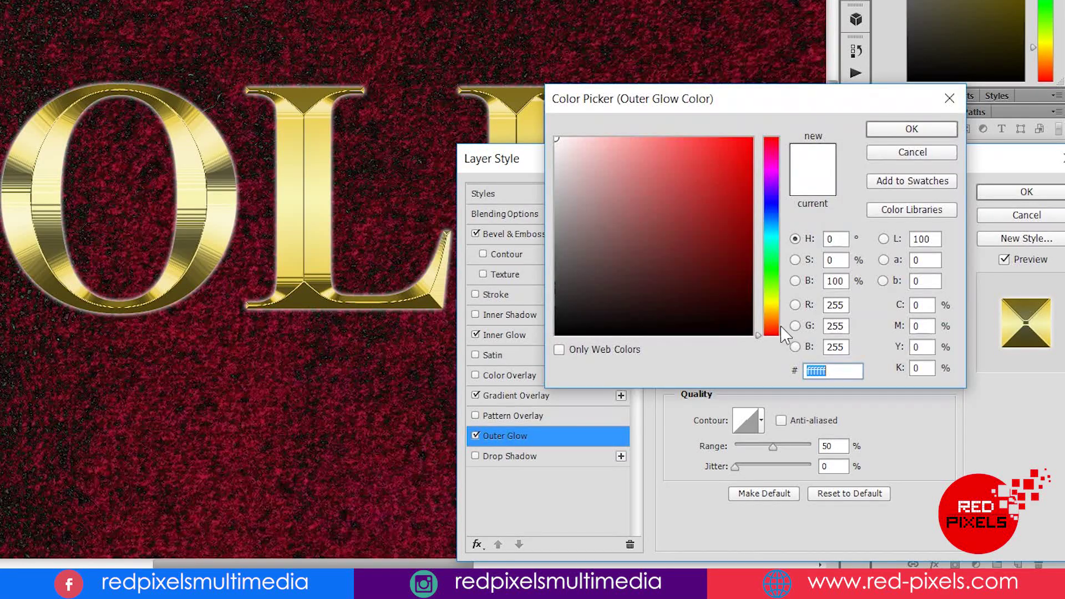
pyautogui.click(790, 321)
pyautogui.moveTo(716, 205); pyautogui.dragTo(792, 100)
pyautogui.moveTo(791, 325); pyautogui.dragTo(790, 316)
pyautogui.click(912, 130)
# Set the outer glow size to 20 px and apply the layer style.
pyautogui.doubleClick(831, 369)
pyautogui.write('20')
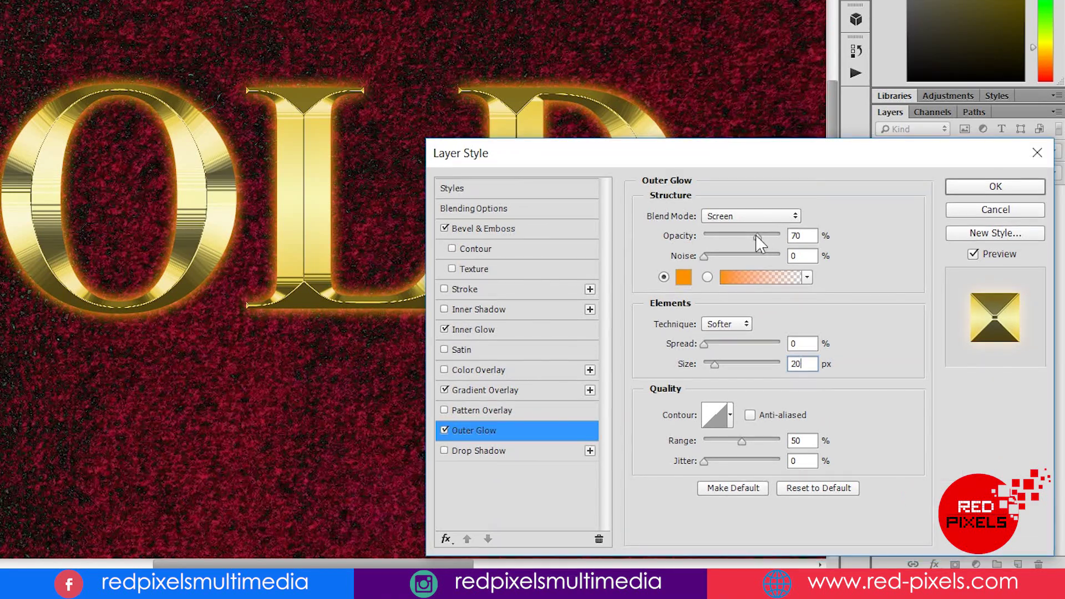
pyautogui.click(756, 235)
pyautogui.moveTo(858, 159); pyautogui.dragTo(861, 67)
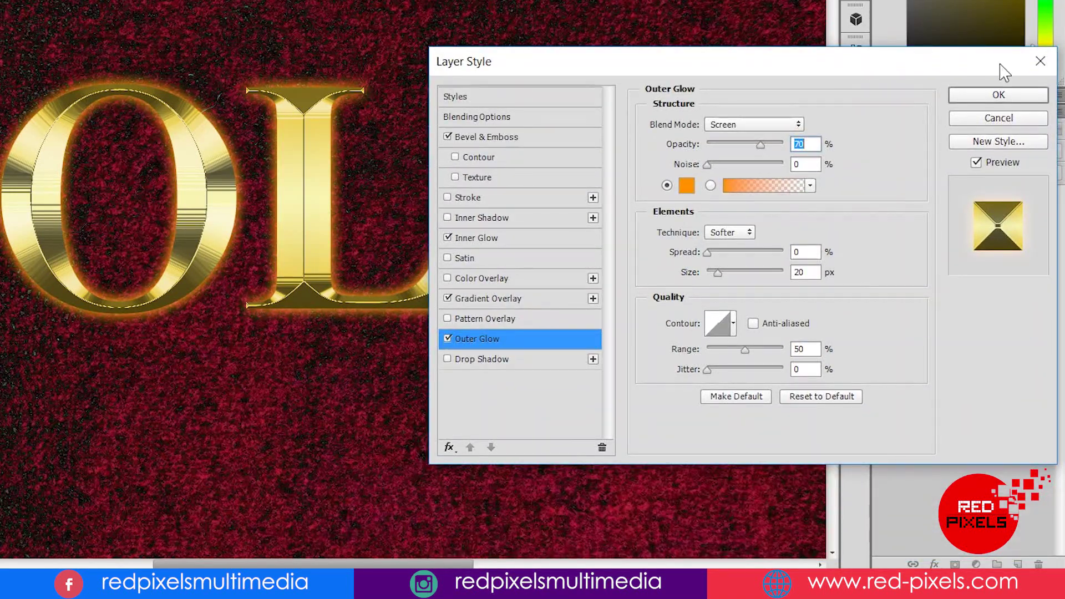
pyautogui.click(999, 94)
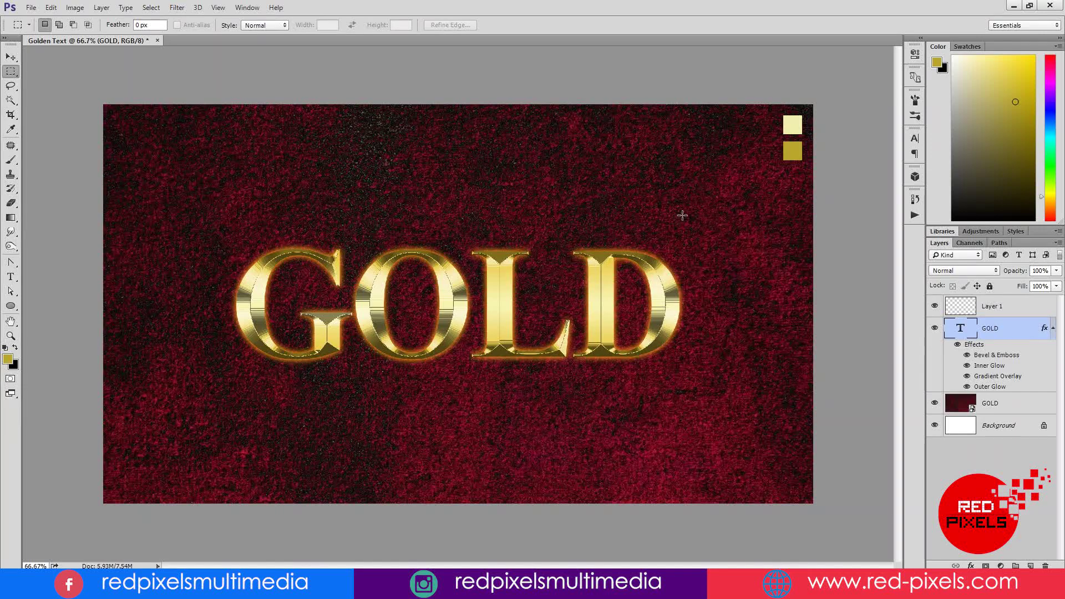
# Zoom to 100% and add a new layer above Layer 1 for painting with a white soft brush at full opacity.
pyautogui.hotkey('ctrl', '+')
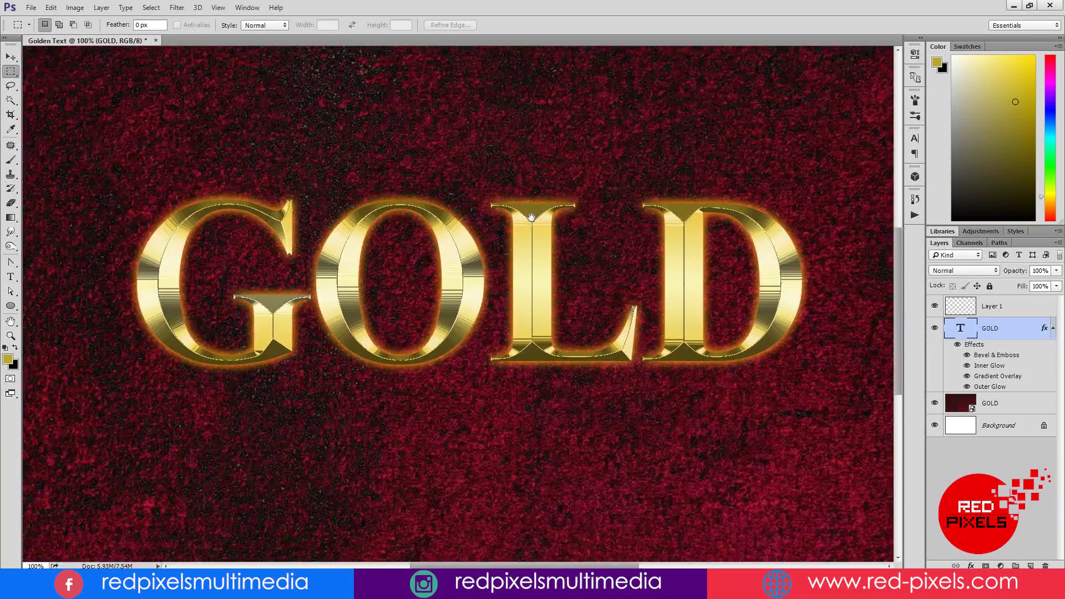
pyautogui.scroll(-1, 531, 212)
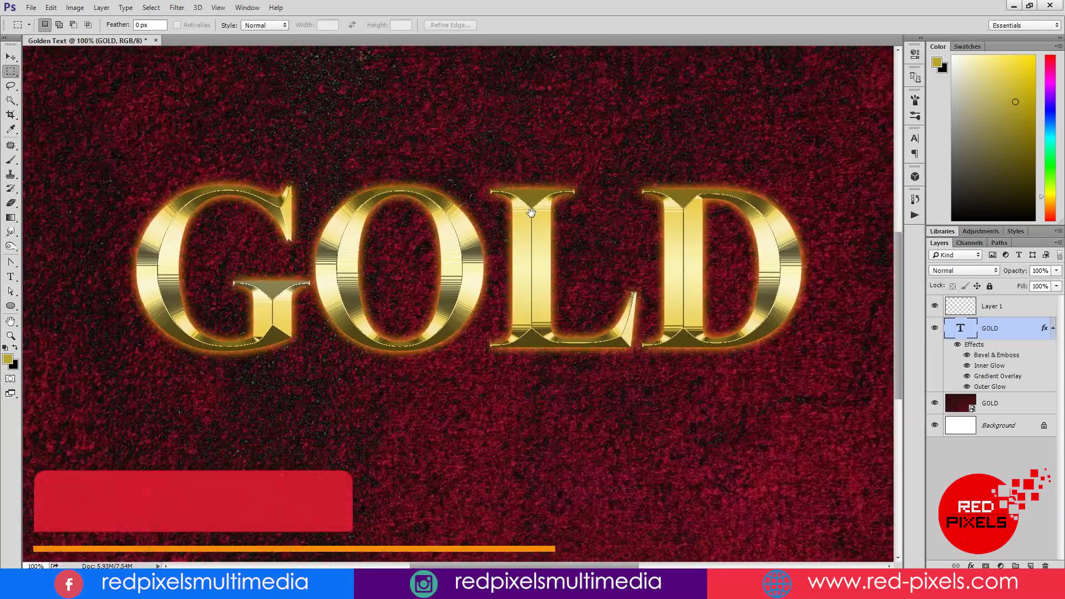
pyautogui.click(11, 160)
pyautogui.click(1002, 310)
pyautogui.click(1030, 566)
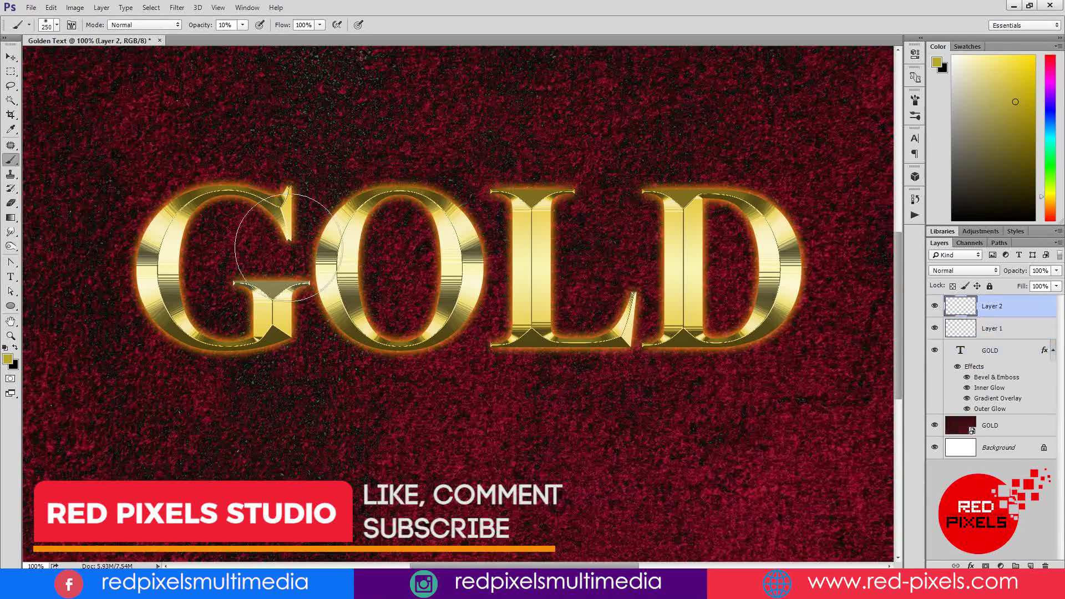
pyautogui.press('d')
pyautogui.press('x')
pyautogui.press('0')
# Paint soft white glows over the G, O and D.
pyautogui.click(181, 208)
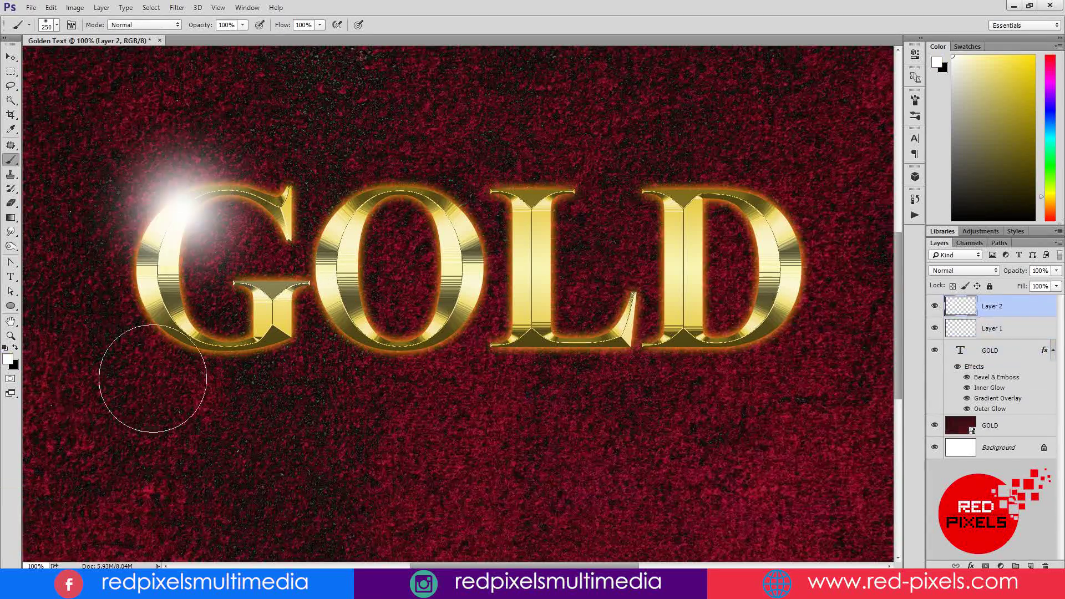
pyautogui.click(450, 232)
pyautogui.click(775, 211)
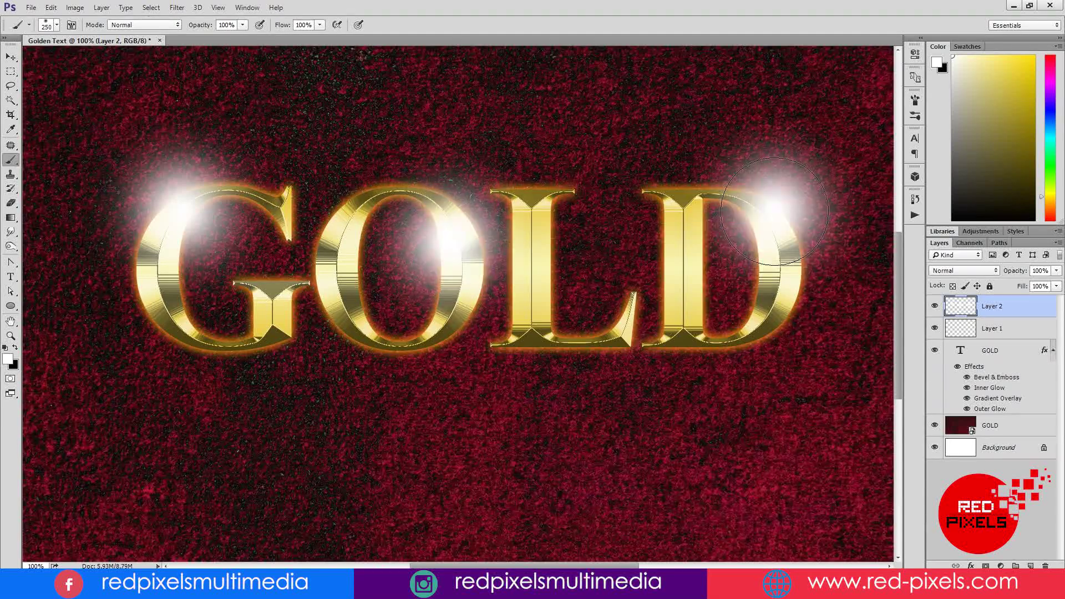
pyautogui.hotkey('ctrl', 'z')
pyautogui.click(772, 223)
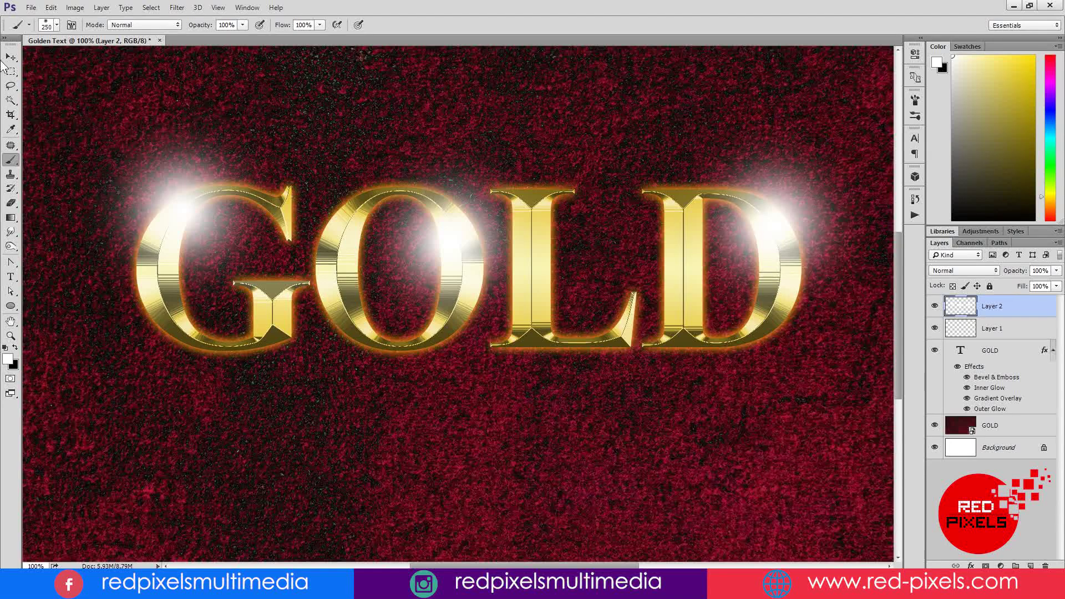
# Blend the glow layer as Overlay at 90% opacity.
pyautogui.press('v')
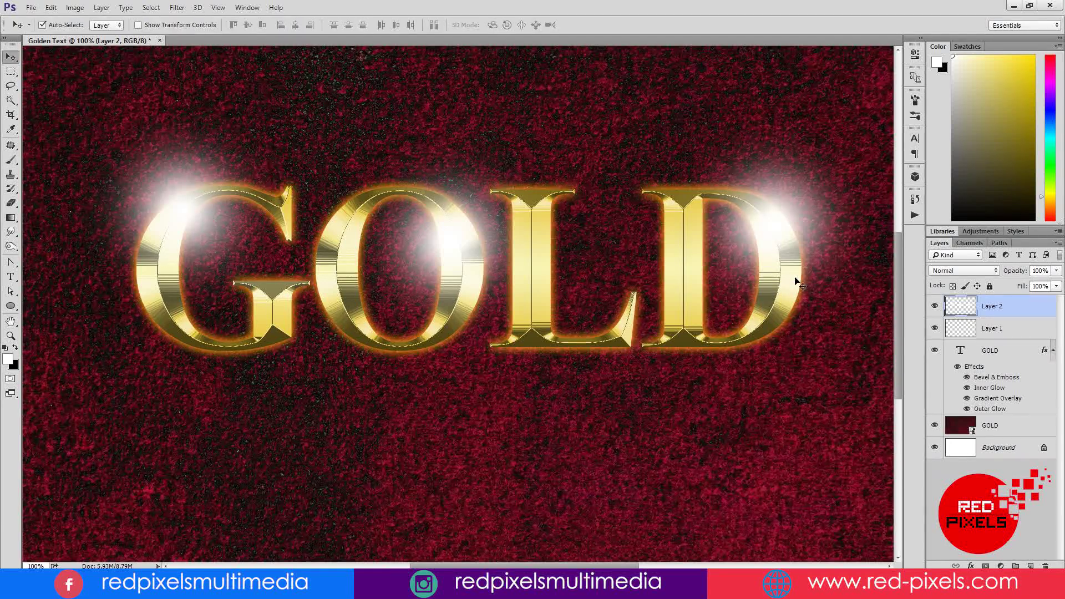
pyautogui.click(962, 269)
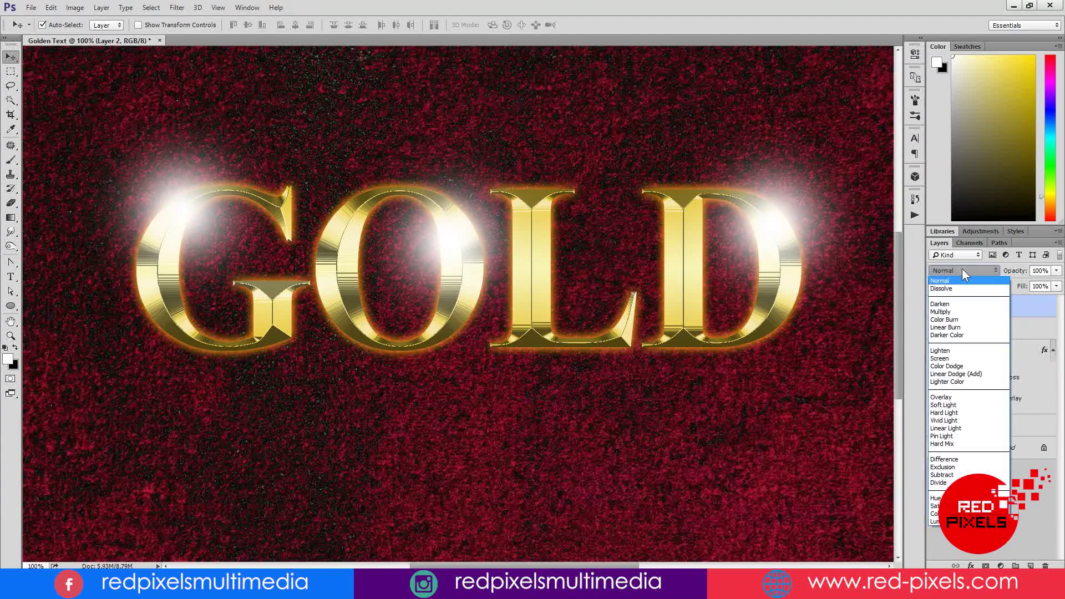
pyautogui.click(951, 400)
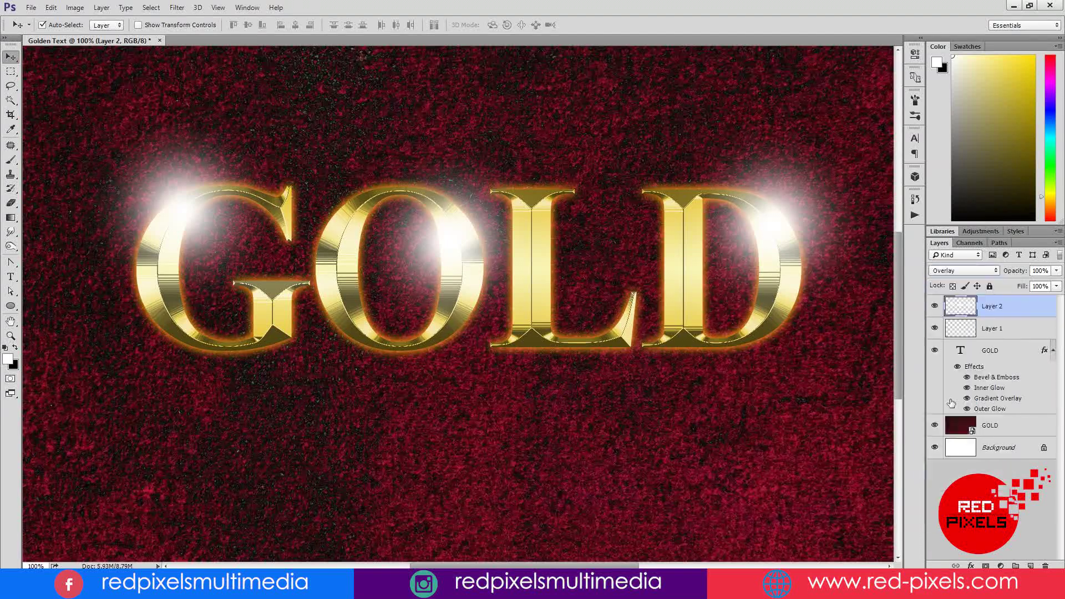
pyautogui.click(935, 307)
pyautogui.click(935, 307)
pyautogui.click(935, 307)
pyautogui.click(935, 307)
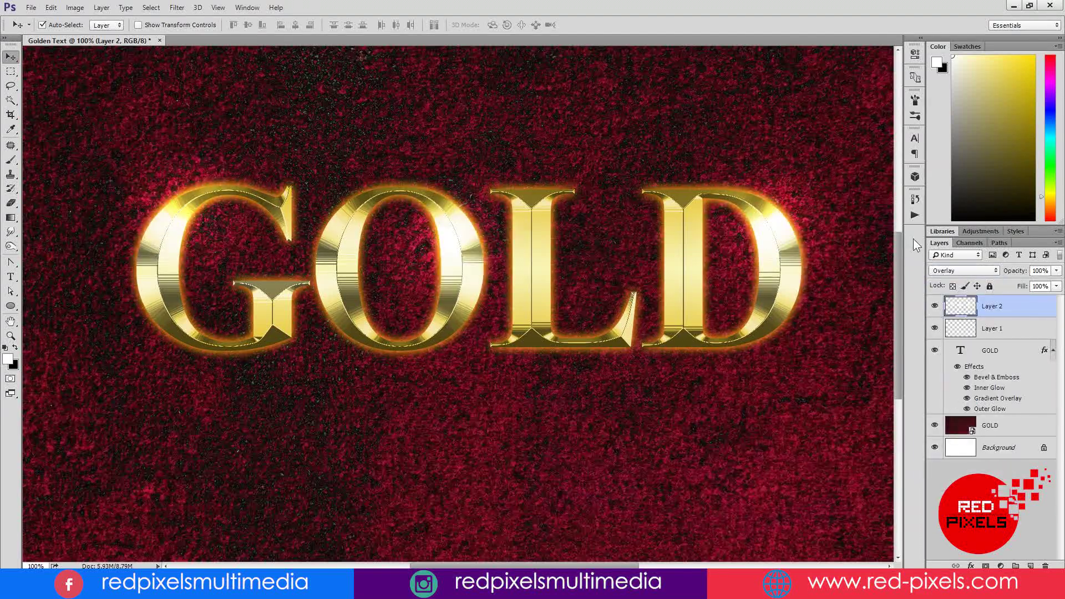
pyautogui.hotkey('ctrl', '-')
pyautogui.press('Return')
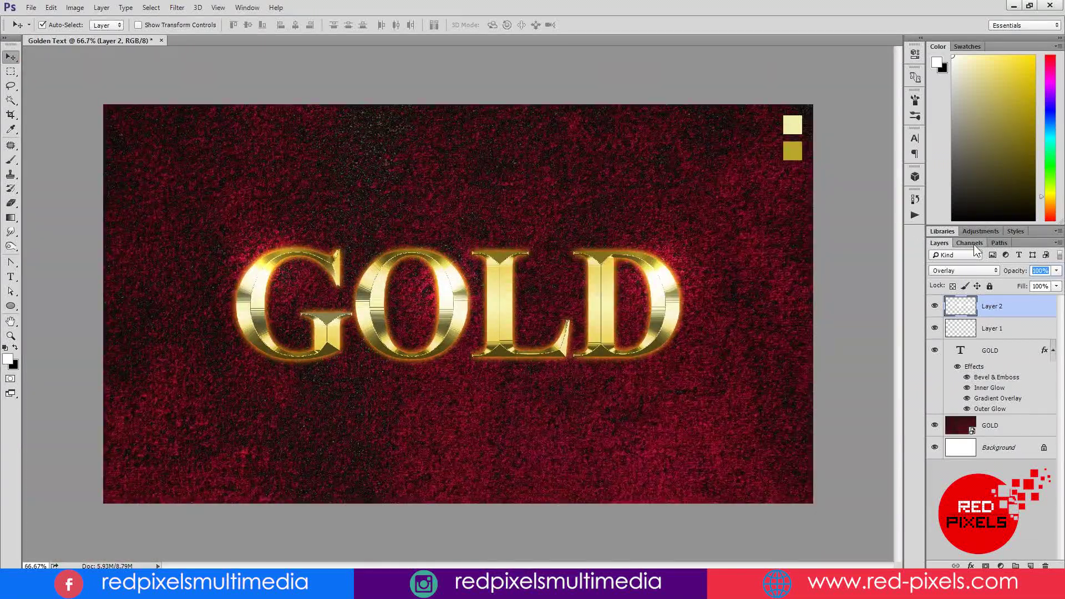
pyautogui.write('90')
# Add a new layer and rename Layer 2 to 'Glow' and Layer 3 to 'Sparkles'.
pyautogui.click(1031, 566)
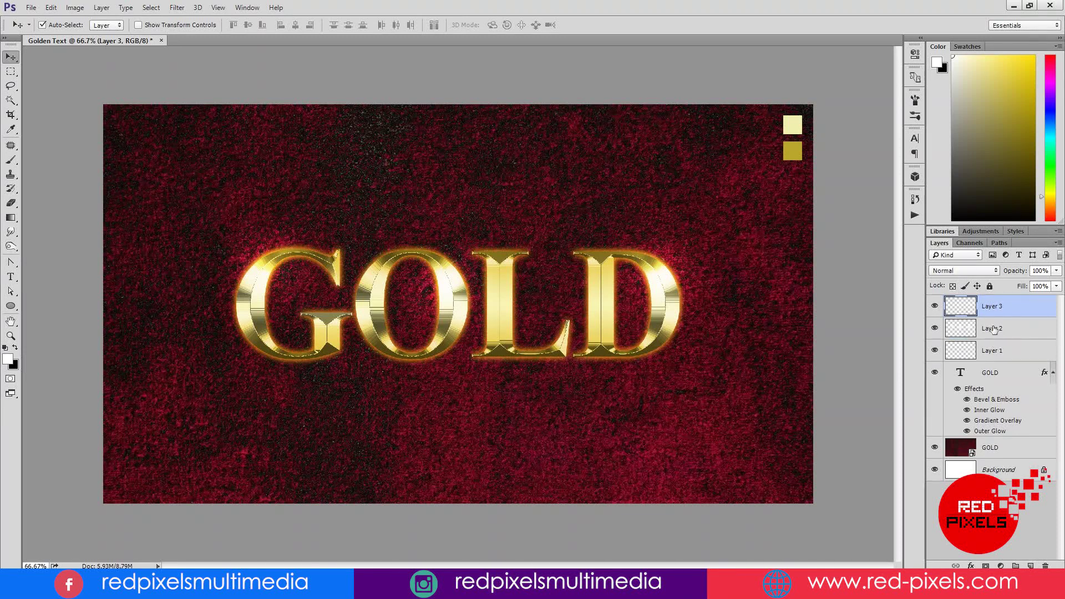
pyautogui.doubleClick(993, 329)
pyautogui.write('Glow')
pyautogui.press('Return')
pyautogui.doubleClick(993, 307)
pyautogui.write('Sparkles')
pyautogui.press('Return')
# Paint a soft white spot above the G and squeeze it into a thin vertical streak.
pyautogui.click(11, 160)
pyautogui.click(265, 170)
pyautogui.click(10, 57)
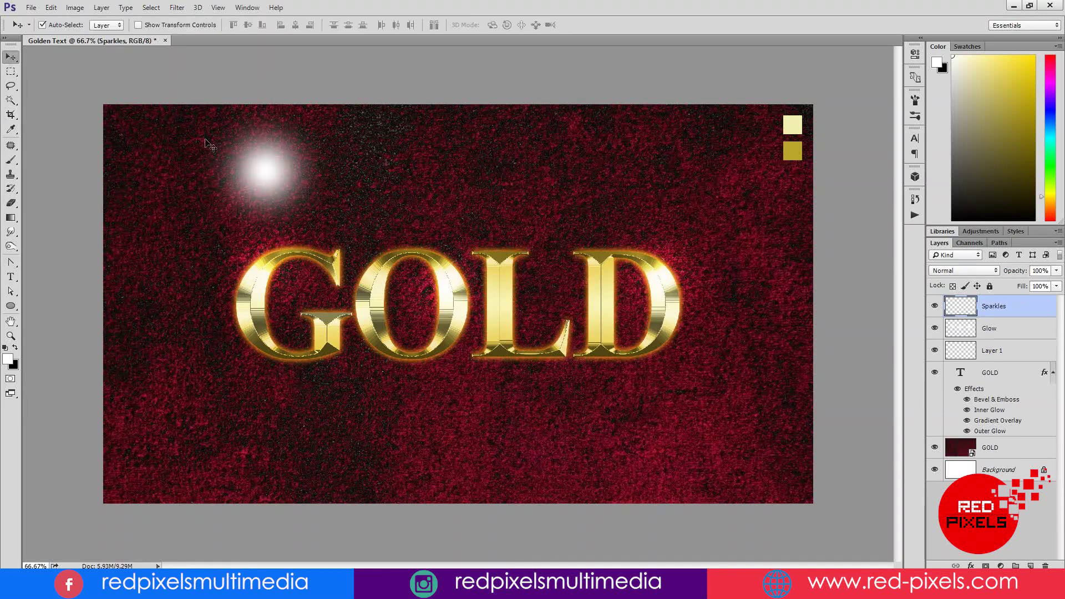
pyautogui.hotkey('ctrl', 't')
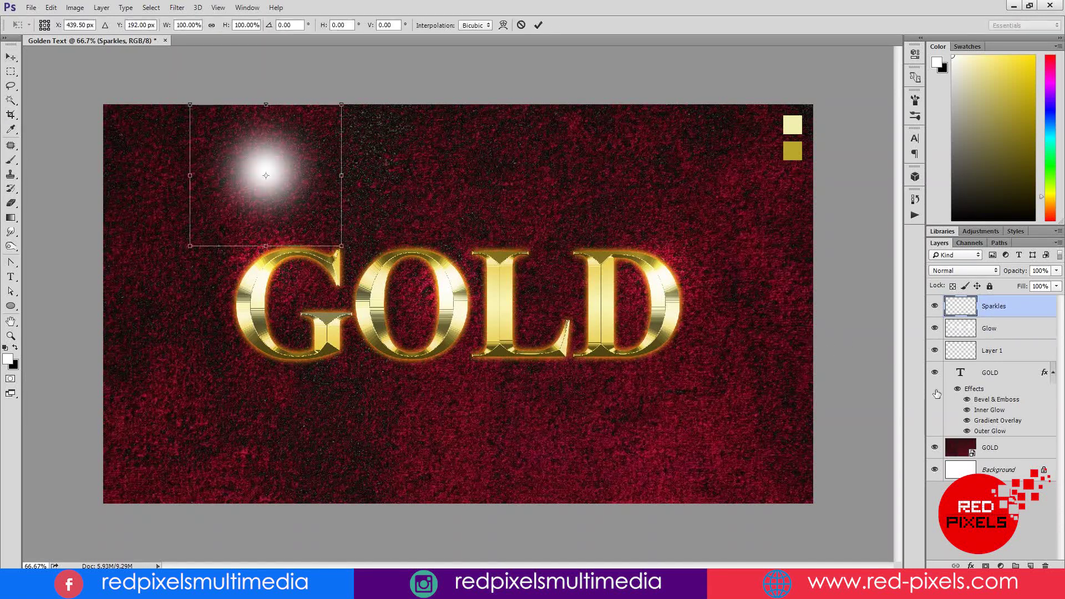
pyautogui.moveTo(345, 174); pyautogui.dragTo(277, 177)
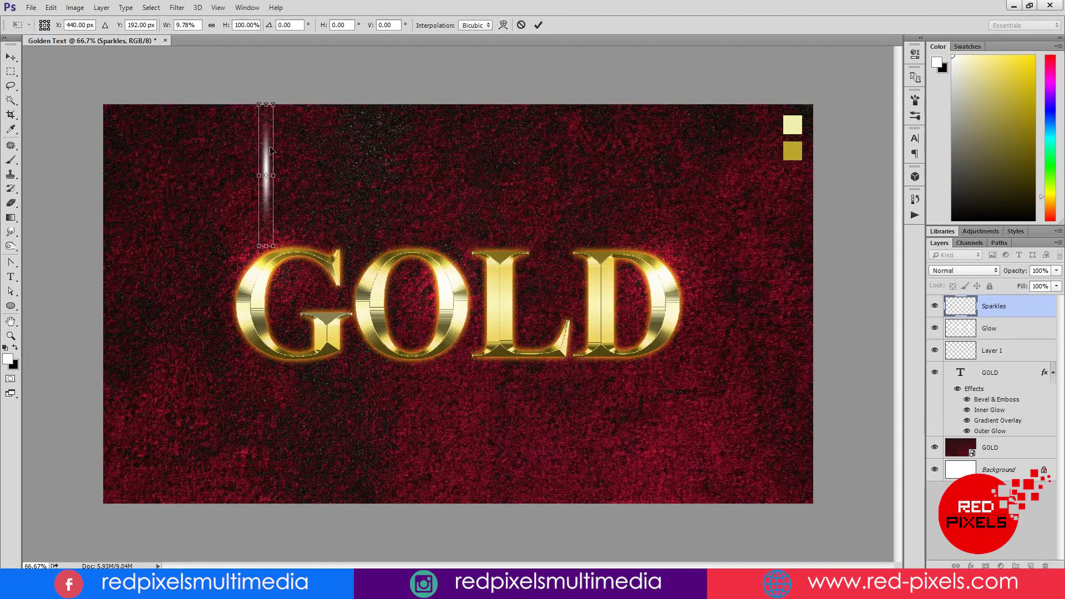
pyautogui.press('Return')
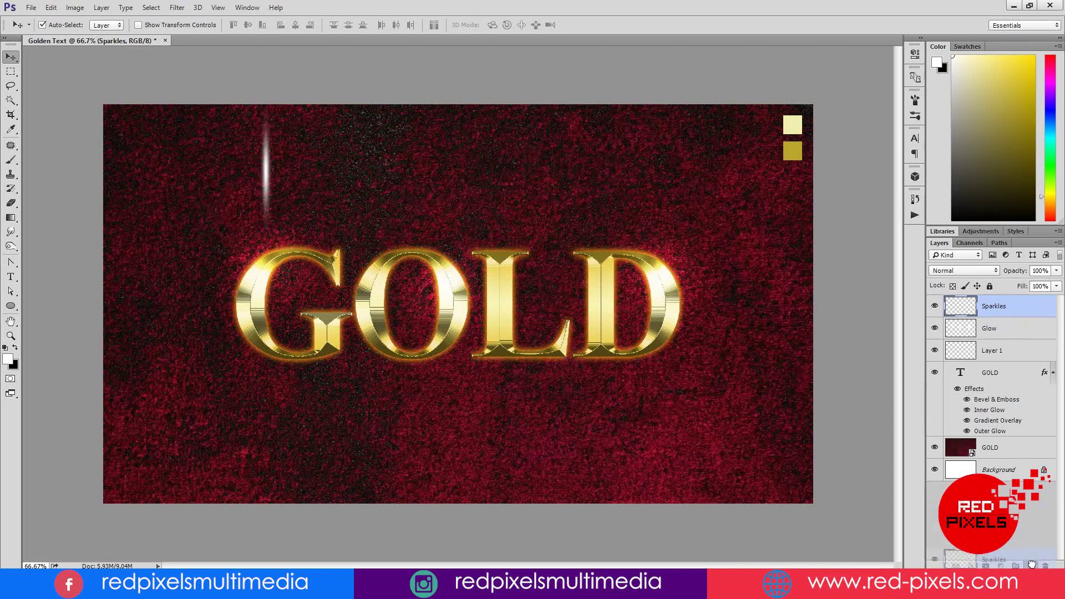
# Duplicate the streak, rotate the copy 90°, and merge both into one cross sparkle.
pyautogui.hotkey('ctrl', 'j')
pyautogui.hotkey('ctrl', 't')
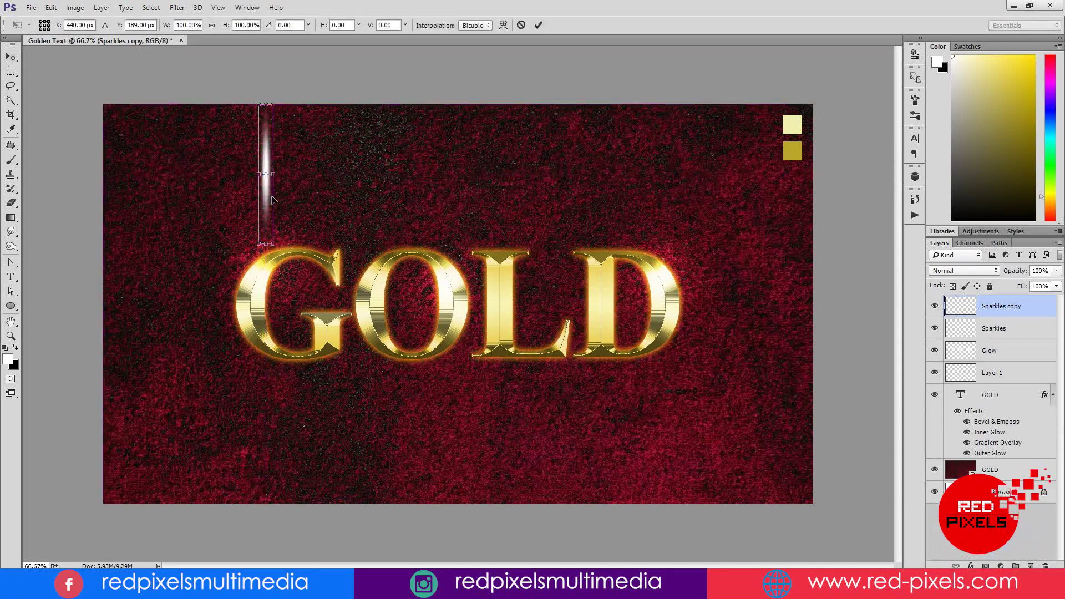
pyautogui.moveTo(289, 102)
pyautogui.mouseDown()
pyautogui.moveTo(345, 119)
pyautogui.moveTo(359, 176)
pyautogui.mouseUp()
pyautogui.press('Return')
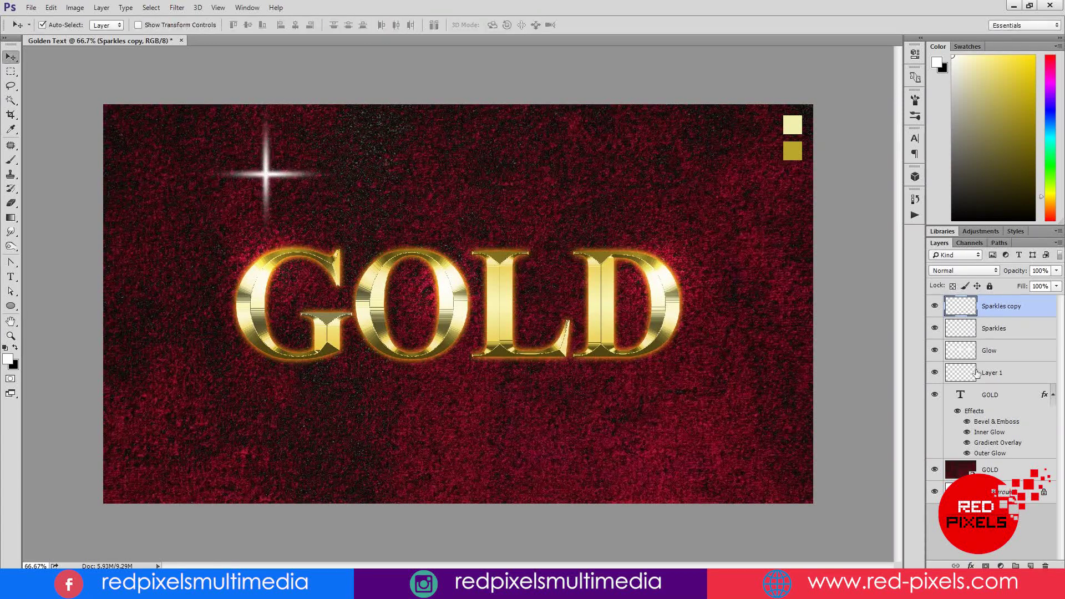
pyautogui.keyDown('shift'); pyautogui.click(1007, 331); pyautogui.keyUp('shift')
pyautogui.rightClick(996, 327)
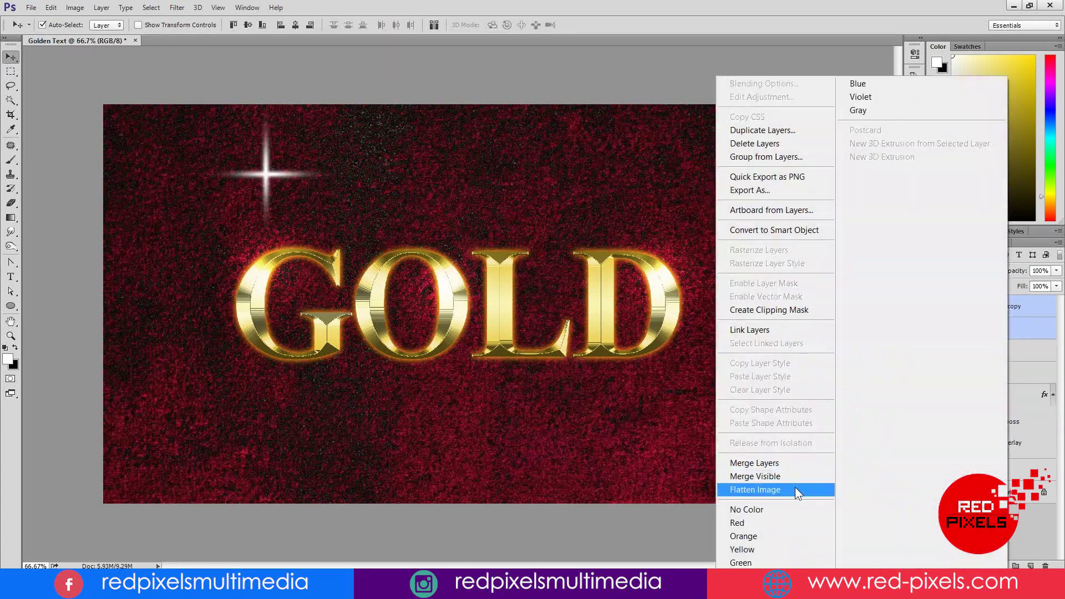
pyautogui.click(788, 464)
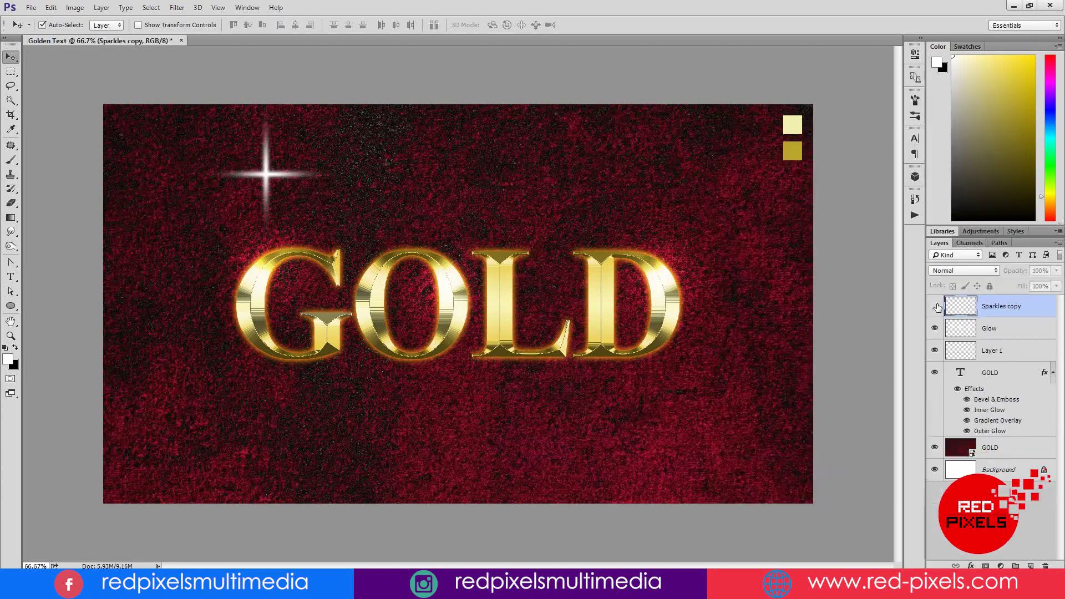
# Make two sparkle copies, then shrink and tilt one 45° onto the D's corner.
pyautogui.moveTo(299, 216); pyautogui.dragTo(532, 247)
pyautogui.moveTo(502, 208); pyautogui.dragTo(669, 208)
pyautogui.hotkey('ctrl', 't')
pyautogui.moveTo(740, 139); pyautogui.dragTo(763, 211)
pyautogui.hotkey('ctrl', 'z')
pyautogui.moveTo(735, 136); pyautogui.dragTo(746, 201)
pyautogui.moveTo(676, 221); pyautogui.dragTo(675, 280)
pyautogui.press('Return')
# Place and tilt the other sparkle copies on the O and on the G, about 47°.
pyautogui.moveTo(500, 205); pyautogui.dragTo(368, 327)
pyautogui.hotkey('ctrl', 't')
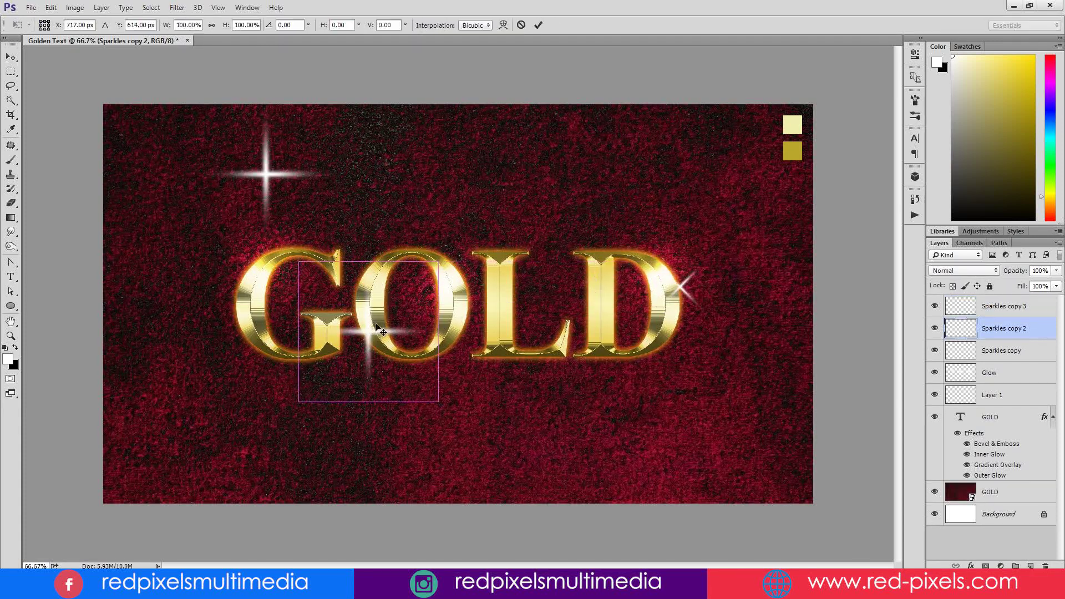
pyautogui.moveTo(435, 275); pyautogui.dragTo(443, 342)
pyautogui.press('Return')
pyautogui.moveTo(266, 173); pyautogui.dragTo(258, 266)
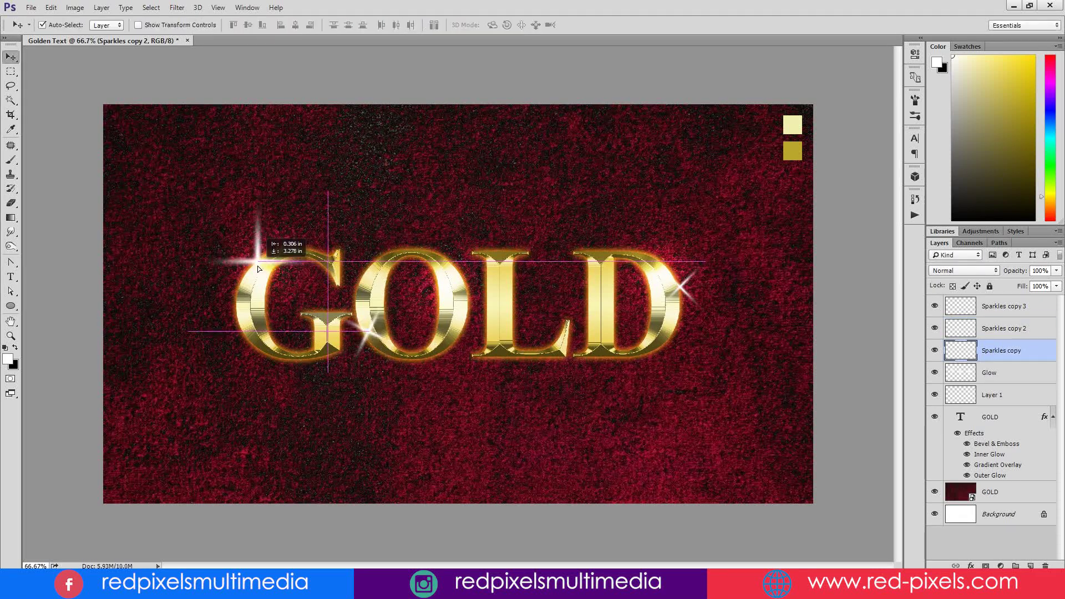
pyautogui.hotkey('ctrl', 't')
pyautogui.moveTo(331, 211); pyautogui.dragTo(349, 283)
pyautogui.press('Return')
# Dim the sparkle on the O to about 61% opacity.
pyautogui.click(414, 165)
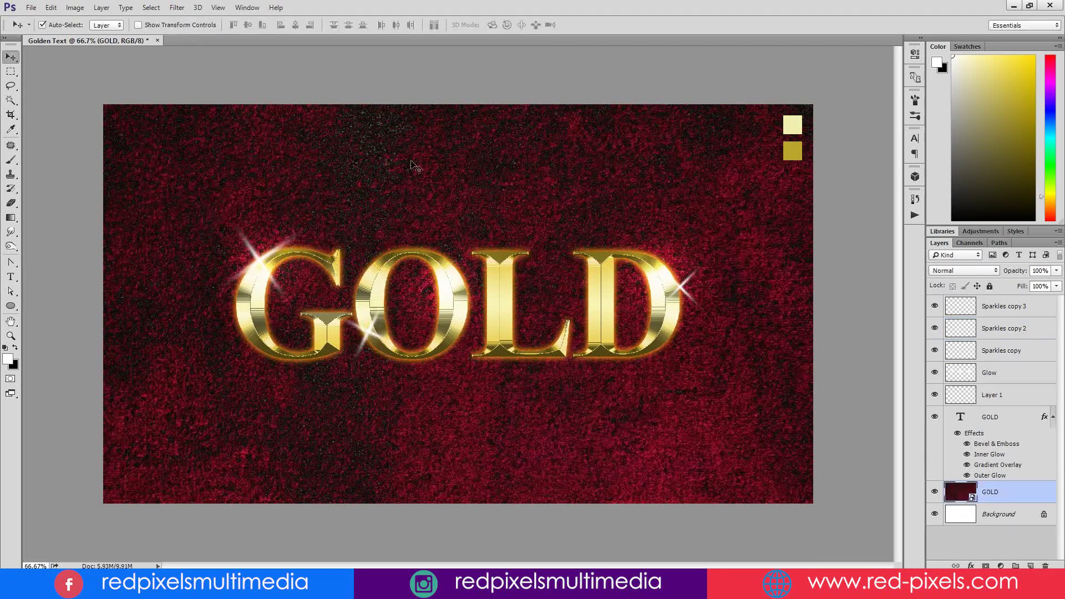
pyautogui.click(387, 327)
pyautogui.moveTo(1015, 271); pyautogui.dragTo(1006, 276)
# Review the G, D and O sparkle layers, then duplicate the GOLD text layer twice.
pyautogui.click(266, 270)
pyautogui.click(966, 306)
pyautogui.click(367, 341)
pyautogui.moveTo(990, 417); pyautogui.dragTo(1030, 566)
pyautogui.click(935, 386)
pyautogui.click(936, 387)
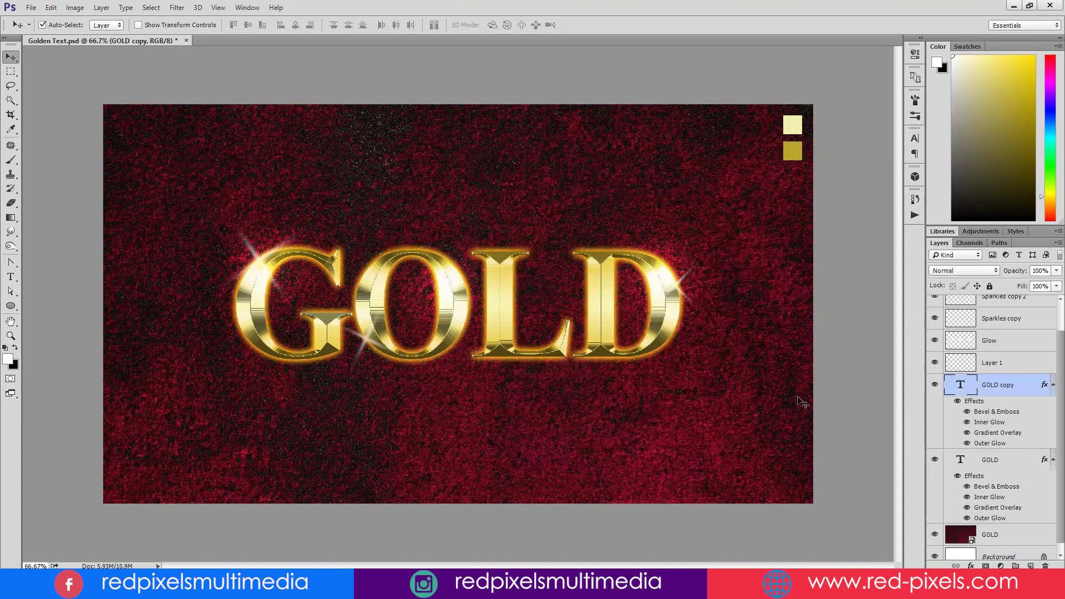
pyautogui.moveTo(1002, 471); pyautogui.dragTo(1031, 565)
# Convert a GOLD copy to a Smart Object, flip it vertically and place it below the original.
pyautogui.click(1004, 453)
pyautogui.rightClick(1004, 453)
pyautogui.click(775, 223)
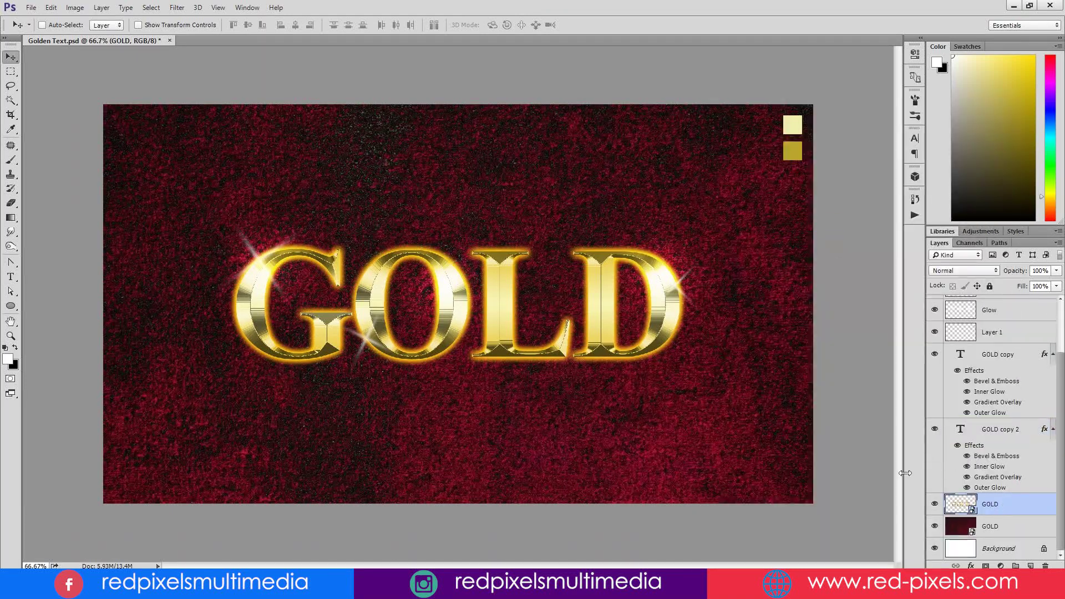
pyautogui.hotkey('ctrl', 't')
pyautogui.rightClick(601, 304)
pyautogui.click(621, 486)
pyautogui.moveTo(609, 344); pyautogui.dragTo(605, 416)
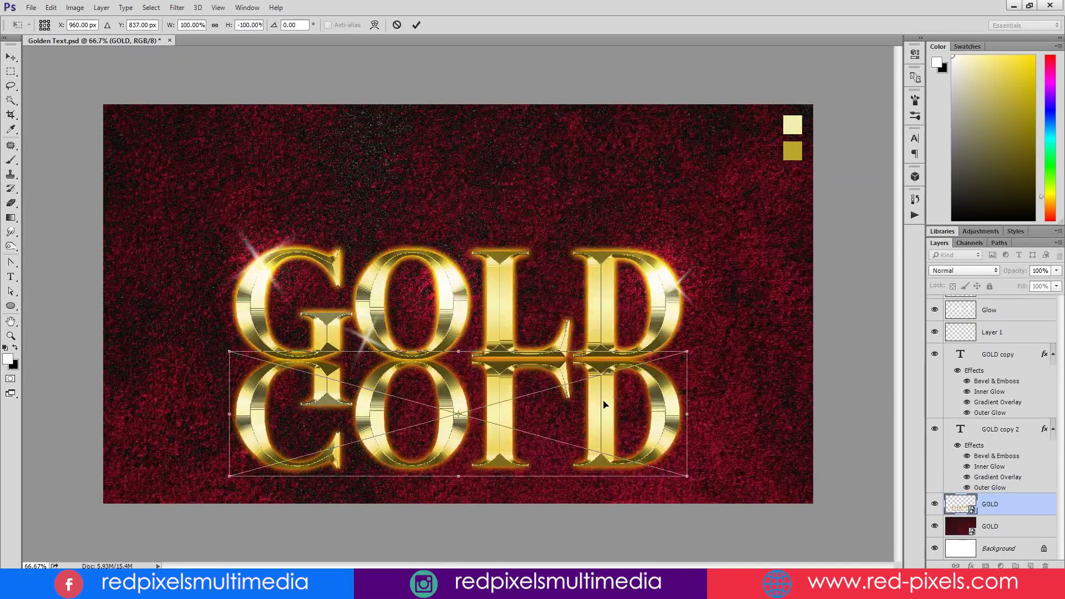
pyautogui.press('Return')
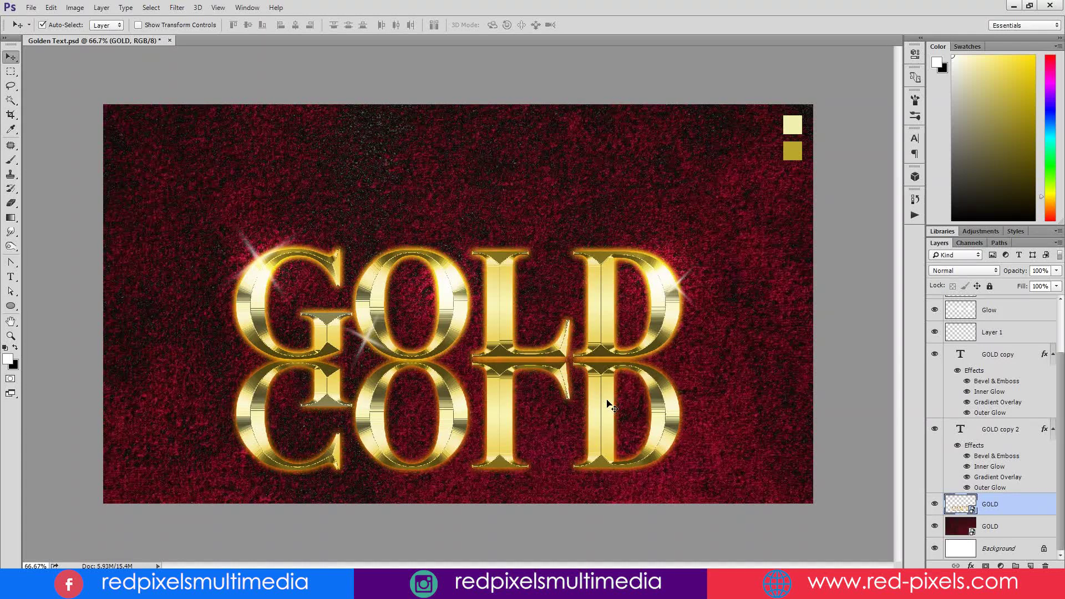
# Mask the flipped text with a black-to-white gradient so it fades toward the bottom.
pyautogui.click(986, 565)
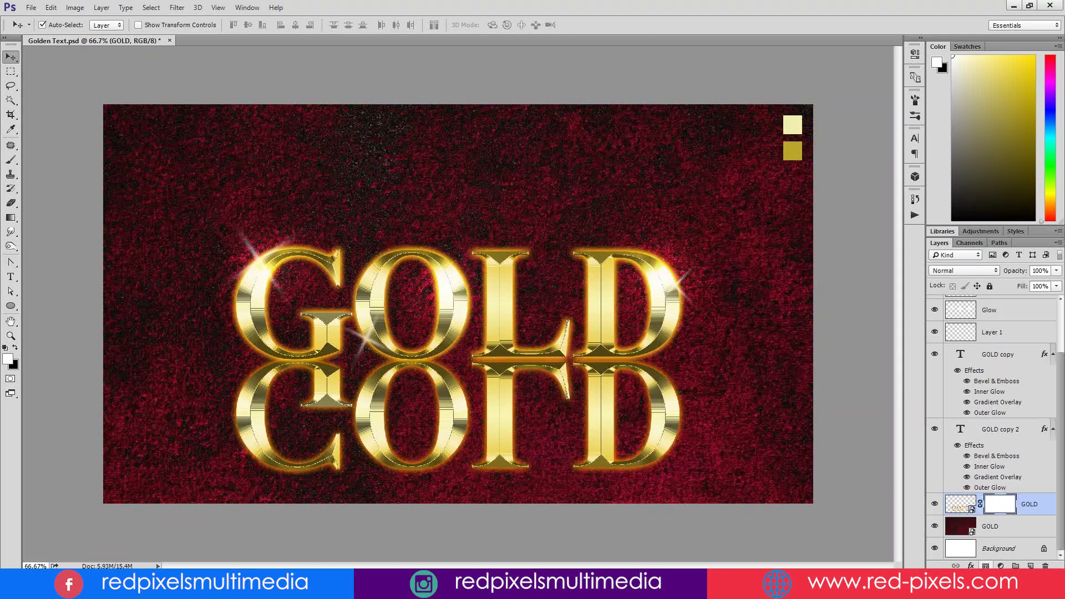
pyautogui.click(10, 217)
pyautogui.click(58, 25)
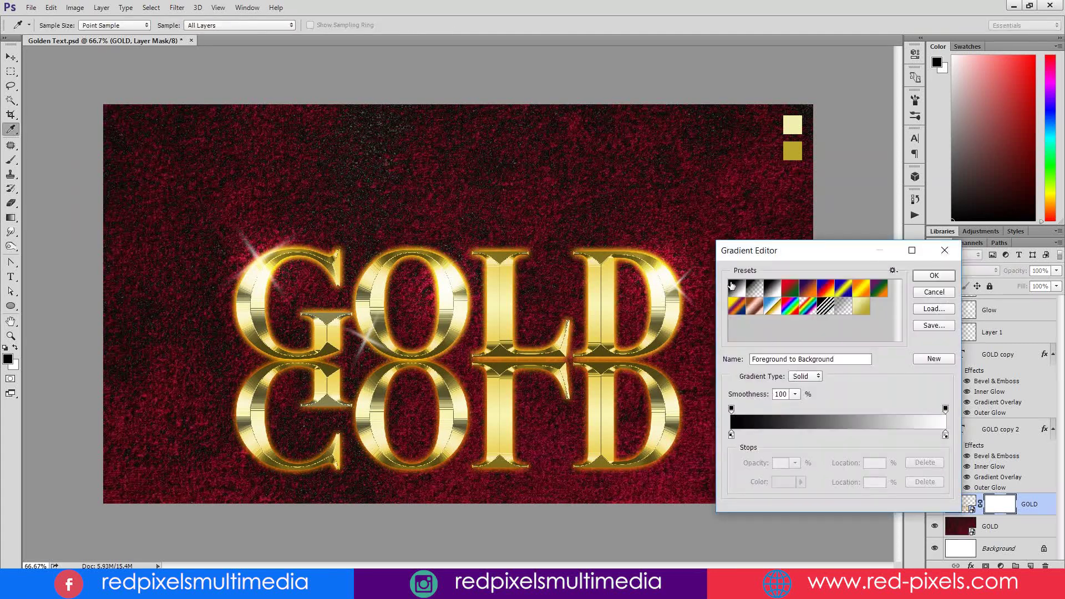
pyautogui.click(934, 276)
pyautogui.moveTo(463, 387); pyautogui.dragTo(486, 244)
pyautogui.hotkey('ctrl', 'z')
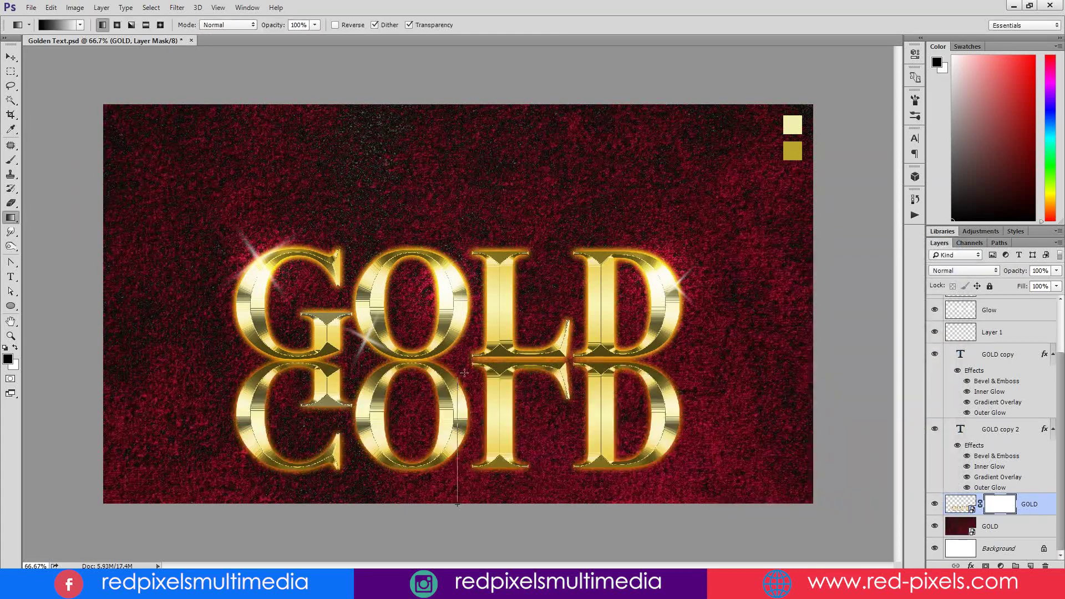
pyautogui.moveTo(463, 369); pyautogui.dragTo(461, 310)
pyautogui.hotkey('ctrl', 'z')
pyautogui.moveTo(460, 458); pyautogui.dragTo(460, 290)
pyautogui.click(10, 56)
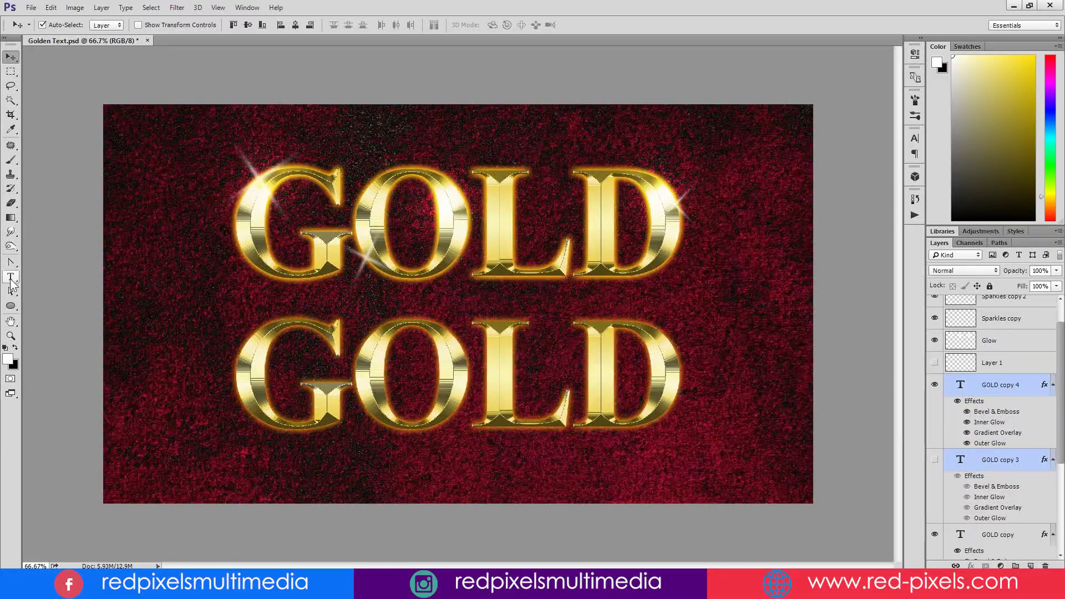
# Nudge the lower GOLD line down and retype it as SILVER.
pyautogui.moveTo(510, 372); pyautogui.dragTo(499, 386)
pyautogui.press('t')
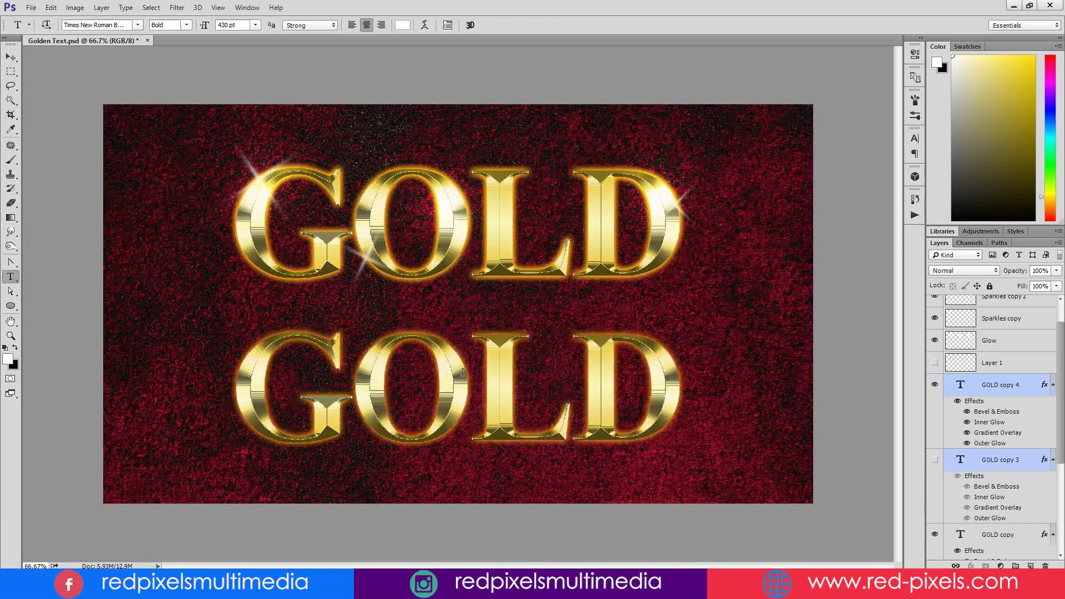
pyautogui.doubleClick(465, 378)
pyautogui.write('SILVER')
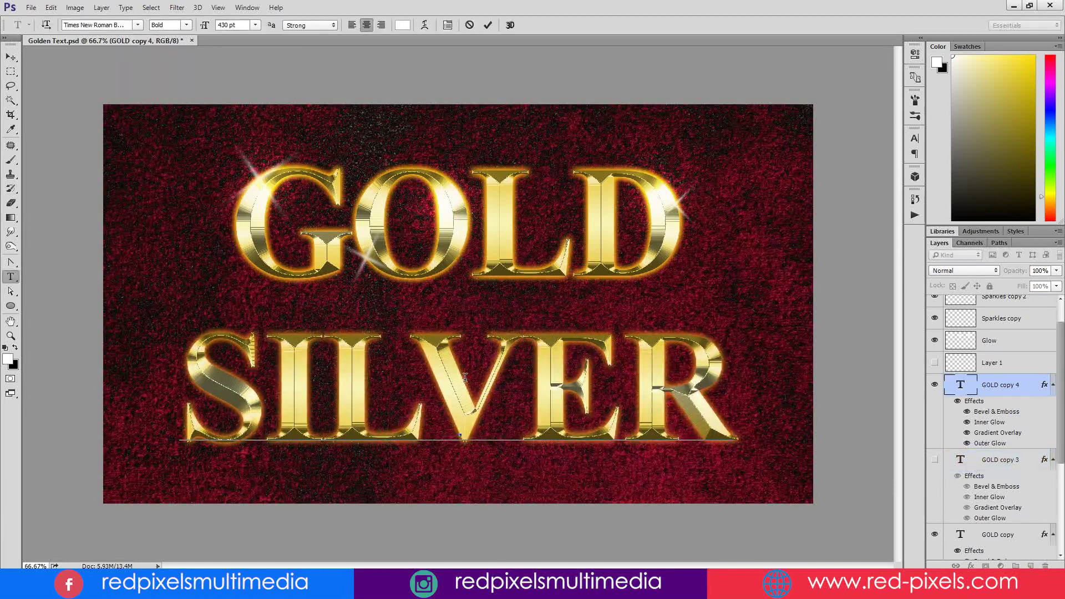
pyautogui.hotkey('ctrl', 'Return')
# Delete the unused hidden GOLD copy layer.
pyautogui.press('v')
pyautogui.click(995, 460)
pyautogui.press('Delete')
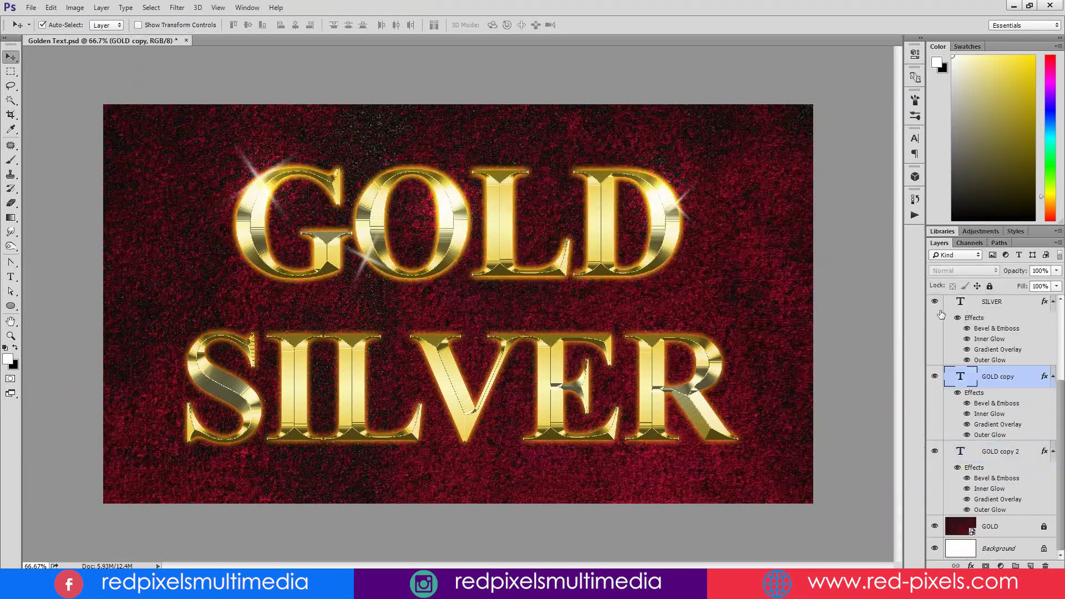
# Give the SILVER layer a Color Overlay of #F0F0F0.
pyautogui.click(993, 303)
pyautogui.rightClick(998, 305)
pyautogui.click(808, 99)
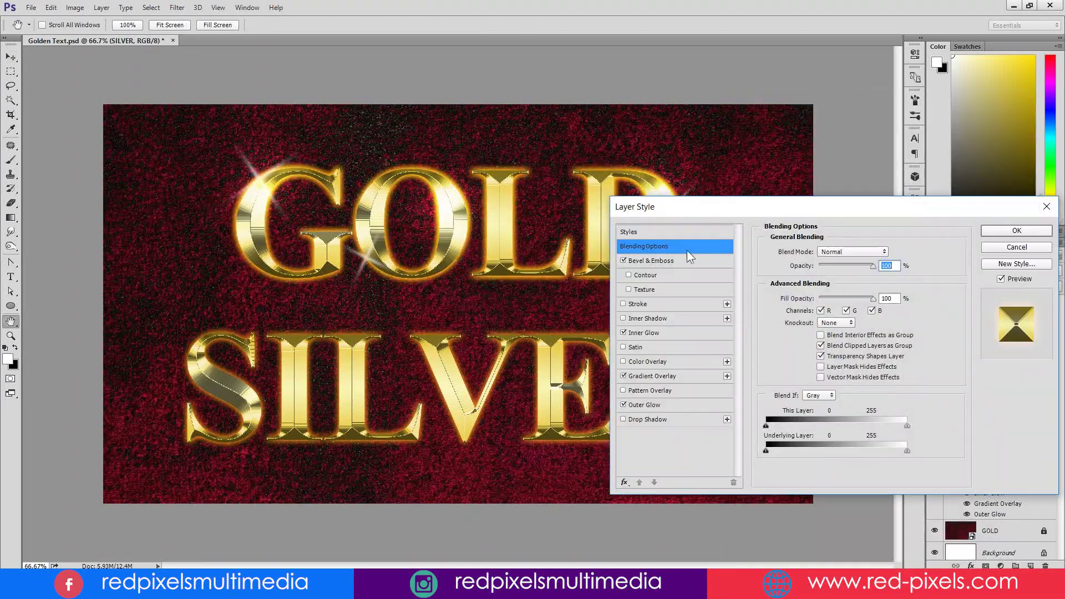
pyautogui.click(624, 361)
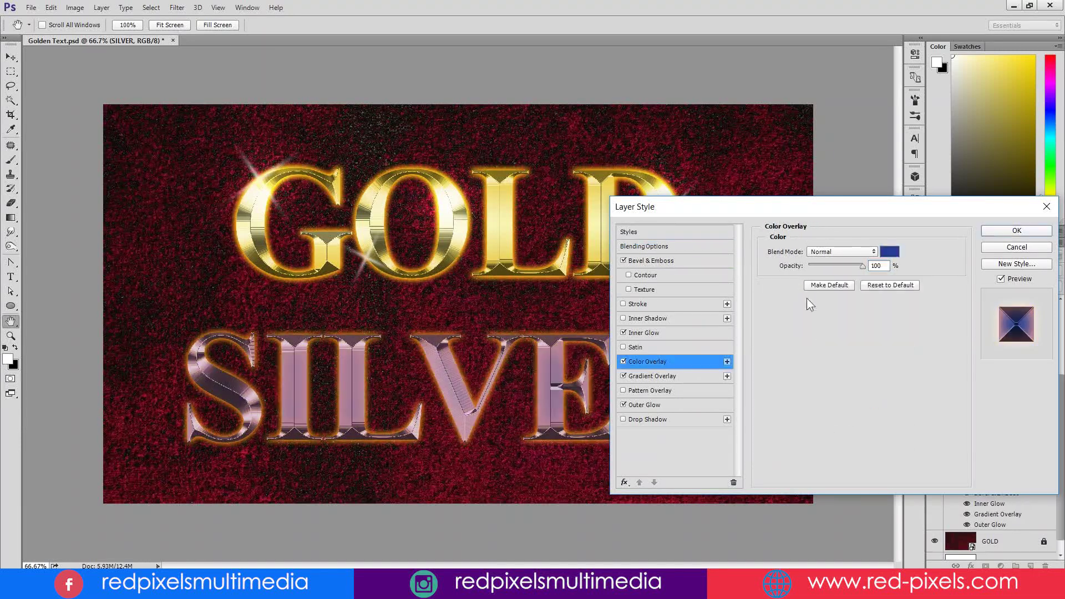
pyautogui.click(889, 251)
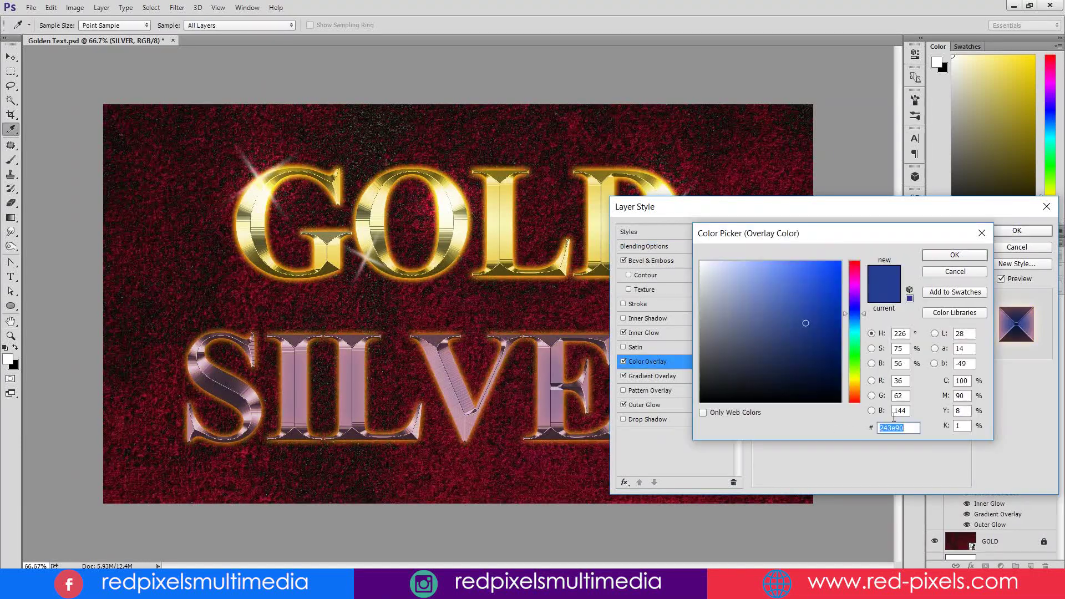
pyautogui.write('F0F0F0')
pyautogui.click(938, 257)
# Change the SILVER layer's Outer Glow to a pale grey colour.
pyautogui.click(625, 408)
pyautogui.click(772, 294)
pyautogui.moveTo(715, 274); pyautogui.dragTo(699, 277)
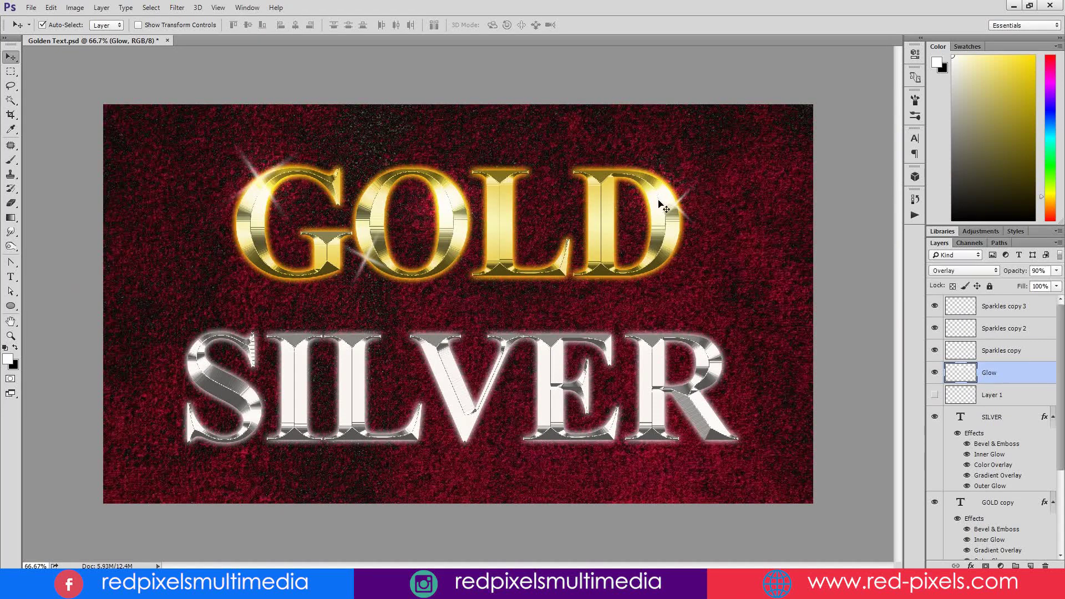
# Shift the soft glow, copy sparkles onto the SILVER letters and begin resizing the one on the V.
pyautogui.moveTo(671, 356); pyautogui.dragTo(637, 362)
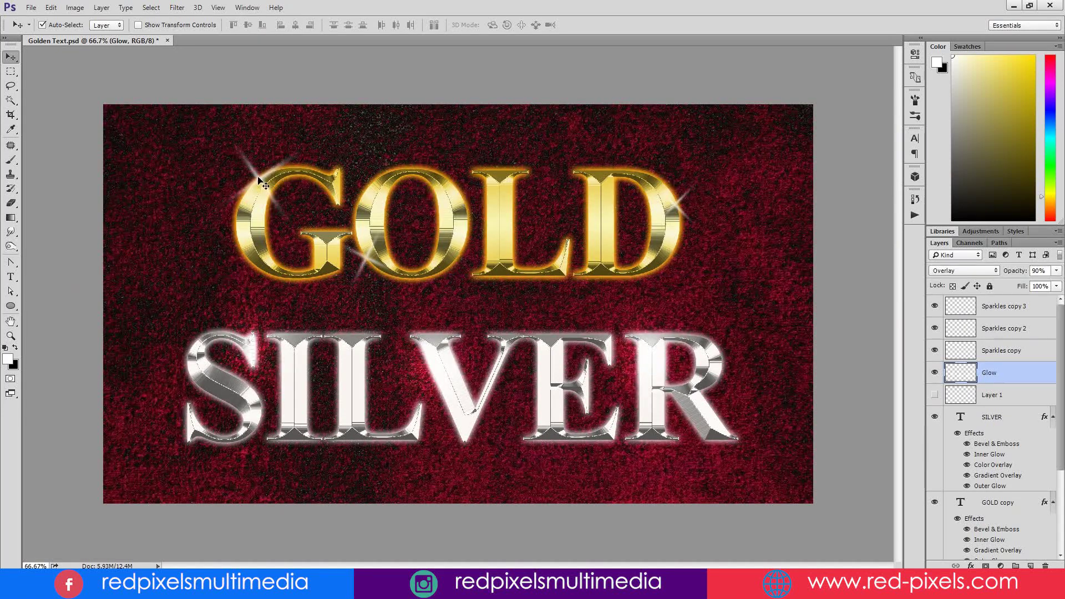
pyautogui.moveTo(259, 183); pyautogui.dragTo(643, 330)
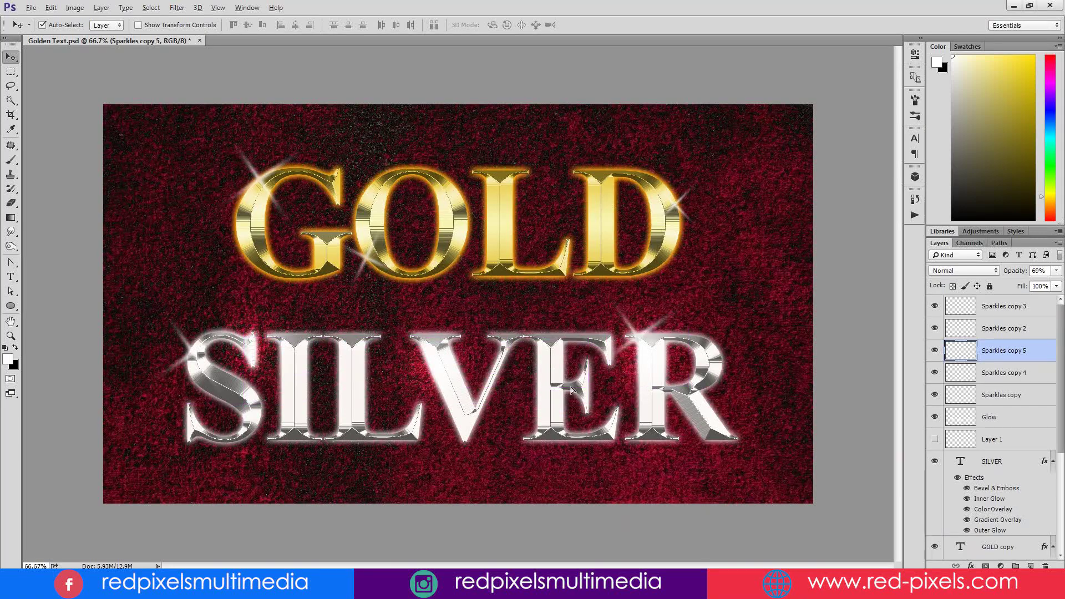
pyautogui.keyDown('alt'); pyautogui.moveTo(507, 403); pyautogui.dragTo(430, 419); pyautogui.keyUp('alt')
pyautogui.hotkey('ctrl', 't')
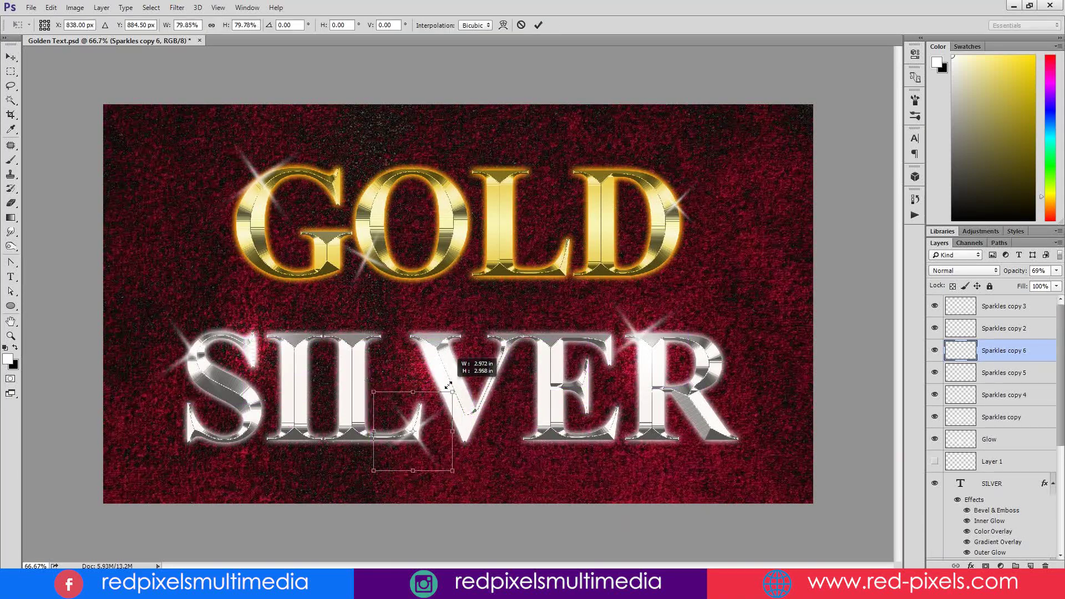